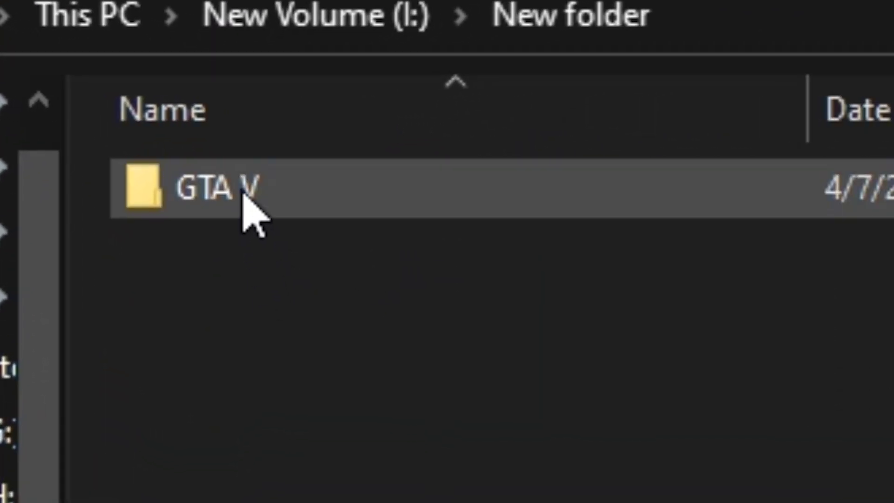
# Copy the GTA V folder and paste a duplicate into the same directory
pyautogui.click(203, 139)
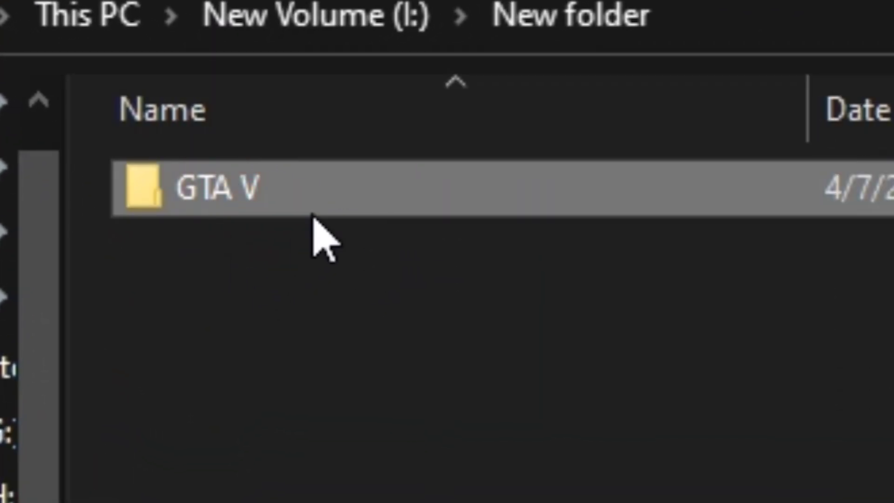
pyautogui.rightClick(303, 190)
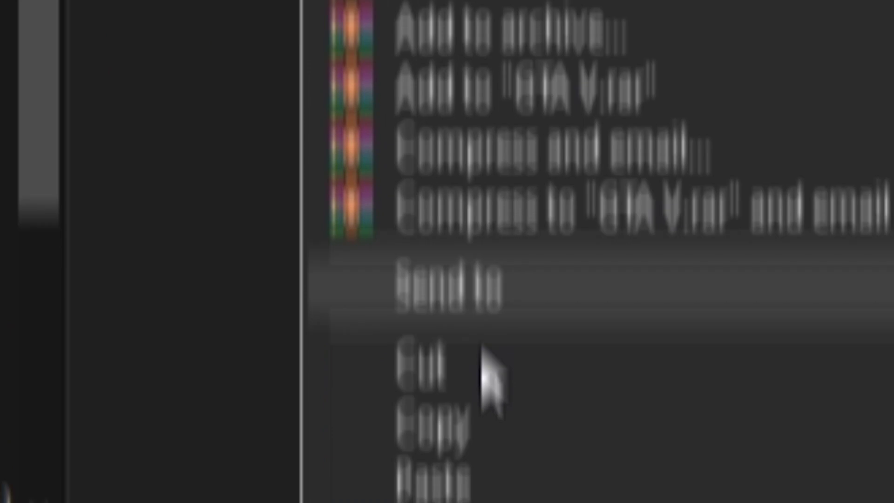
pyautogui.click(421, 293)
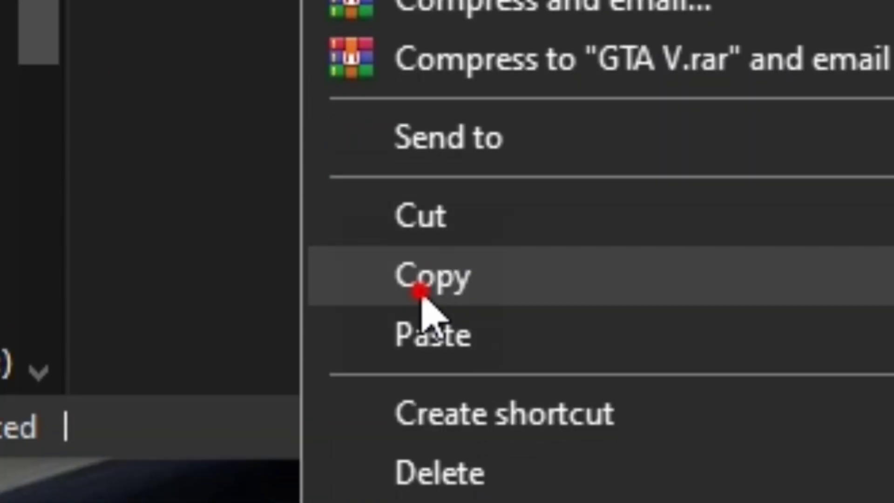
pyautogui.rightClick(465, 255)
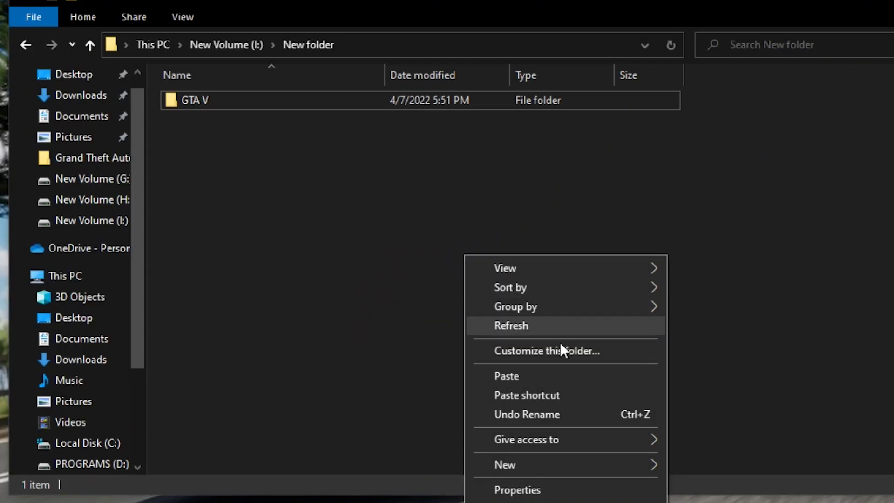
pyautogui.click(583, 376)
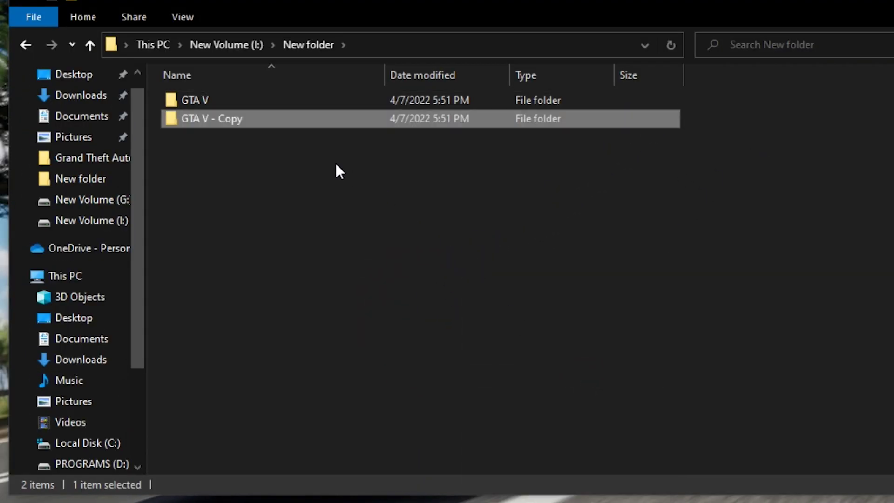
# Rename the 'GTA V - Copy' folder to 'GTA V - Back up'
pyautogui.click(273, 137)
pyautogui.click(242, 118)
pyautogui.click(243, 120)
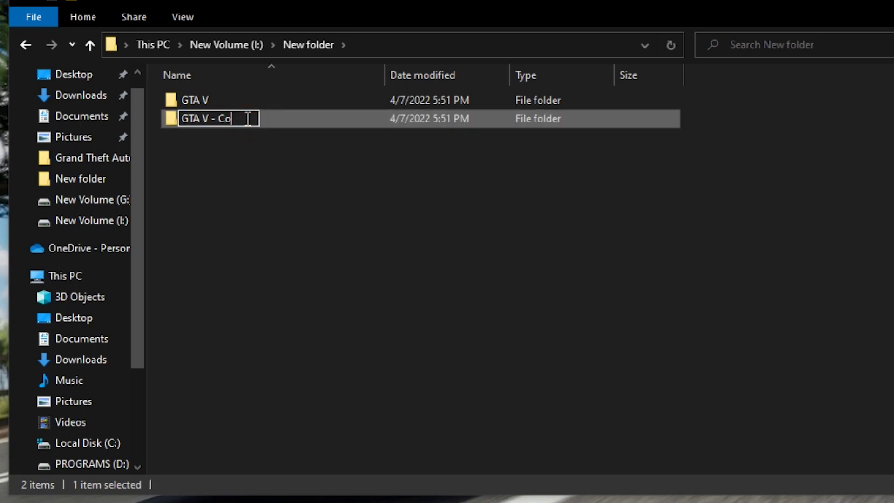
pyautogui.press('BackSpace')
pyautogui.press('BackSpace')
pyautogui.write('Back up')
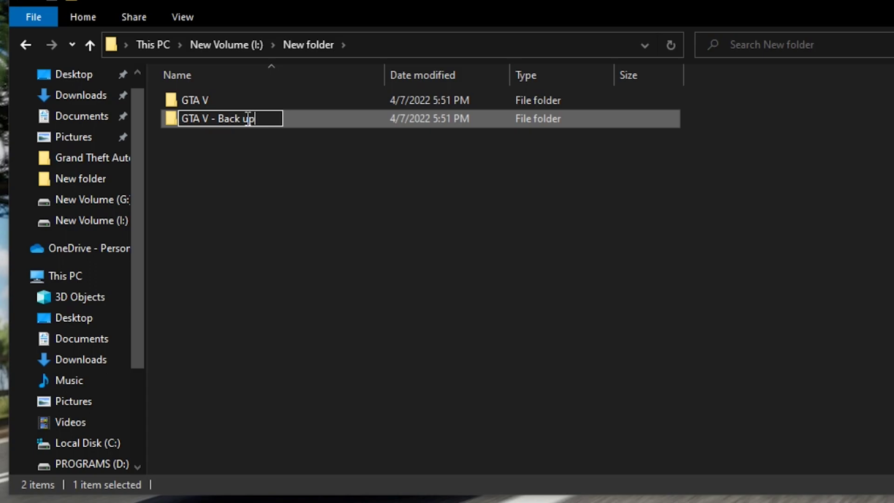
pyautogui.press('Return')
pyautogui.click(384, 159)
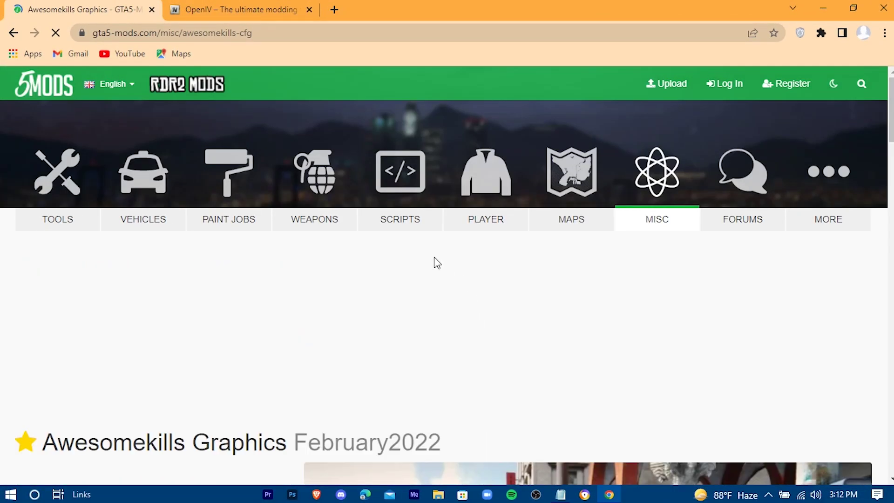
# Download the Awesomekills Graphics archive from its mod page, then the OpenIV 4.1 installer from openiv.com
pyautogui.click(259, 8)
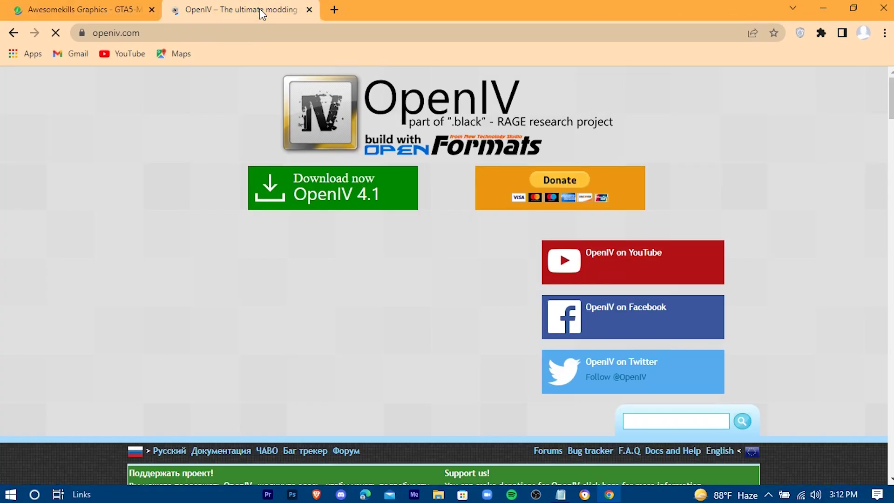
pyautogui.click(107, 7)
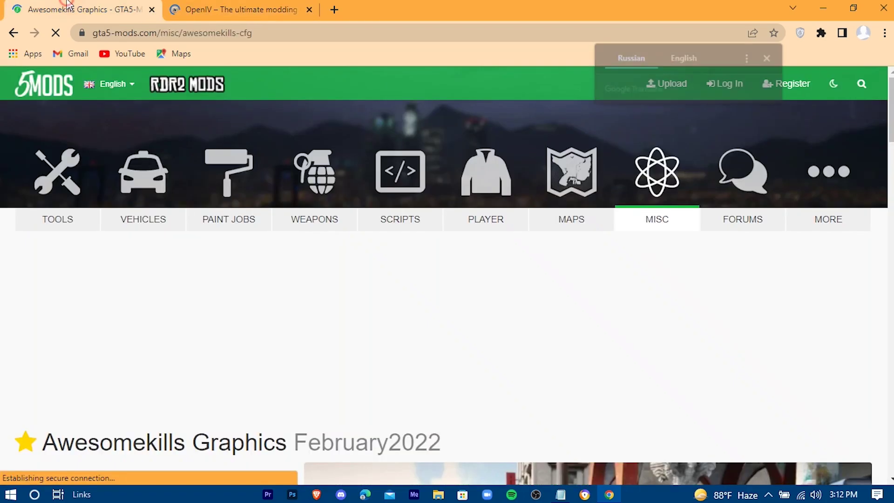
pyautogui.scroll(-8, 346, 277)
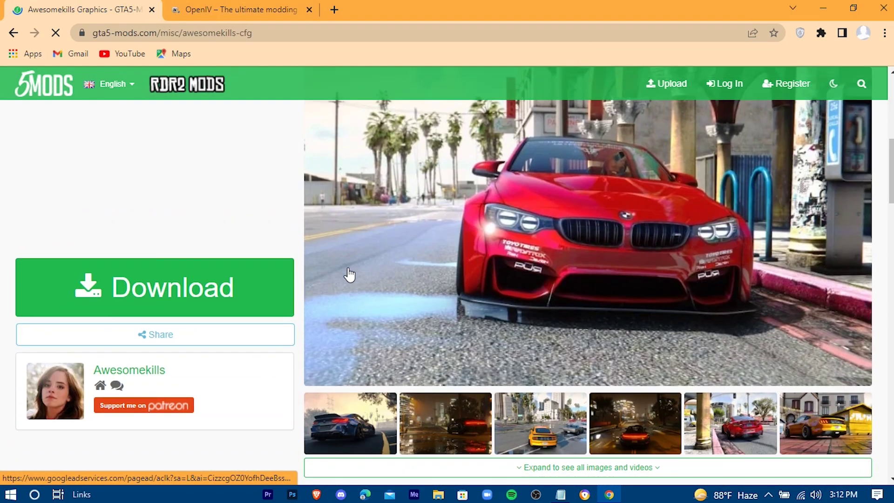
pyautogui.click(222, 295)
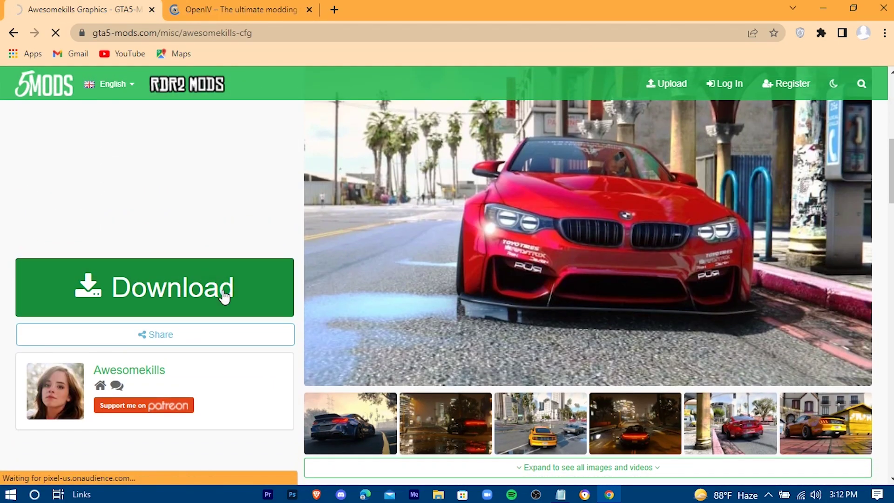
pyautogui.scroll(-5, 509, 351)
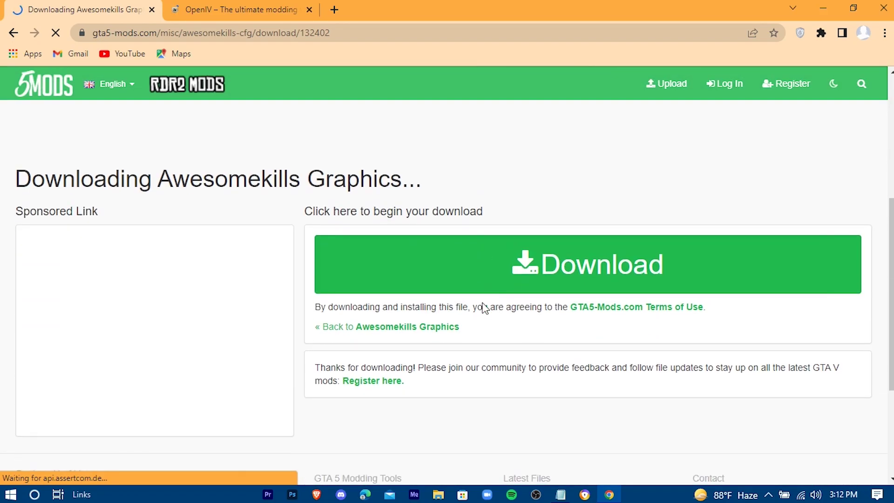
pyautogui.click(525, 269)
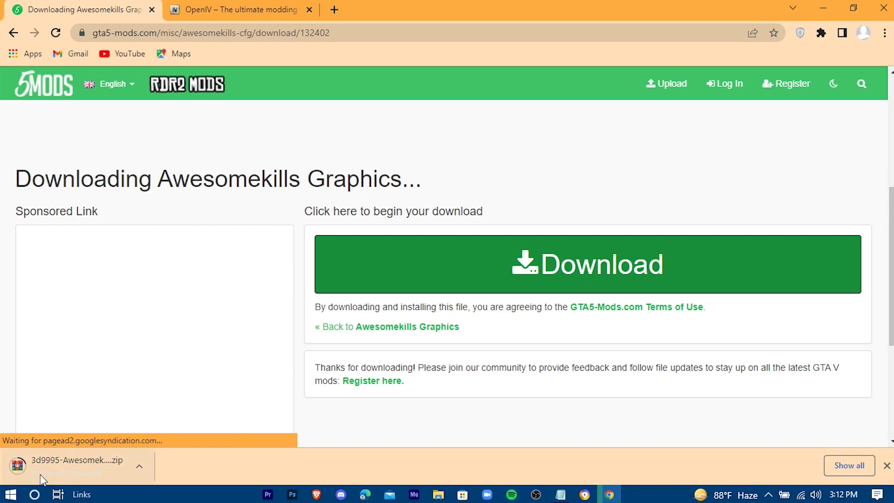
pyautogui.click(246, 10)
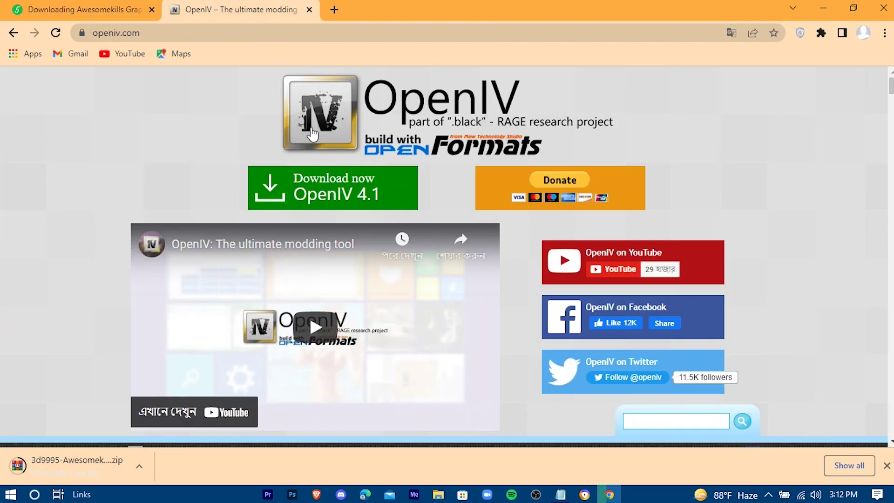
pyautogui.click(311, 189)
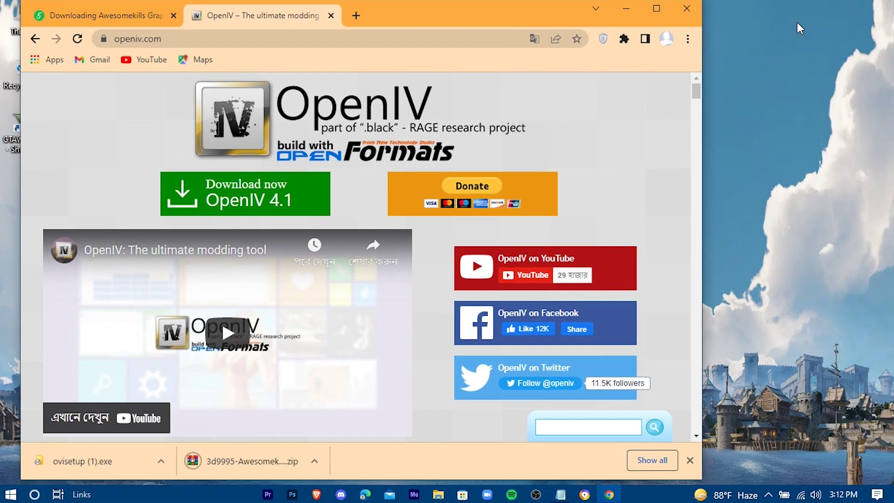
# Drag the OpenIV installer and Awesomekills Graphics zip onto the desktop, then close Chrome
pyautogui.moveTo(485, 26); pyautogui.dragTo(683, 24)
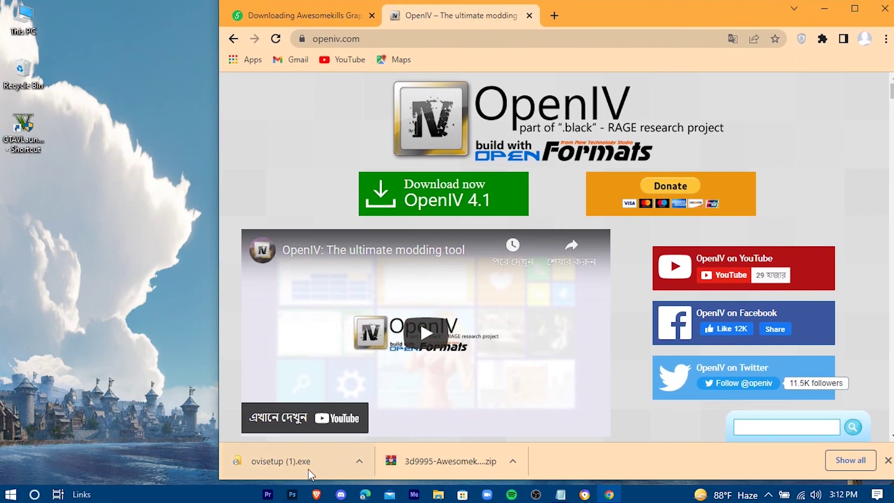
pyautogui.moveTo(104, 279); pyautogui.dragTo(105, 278)
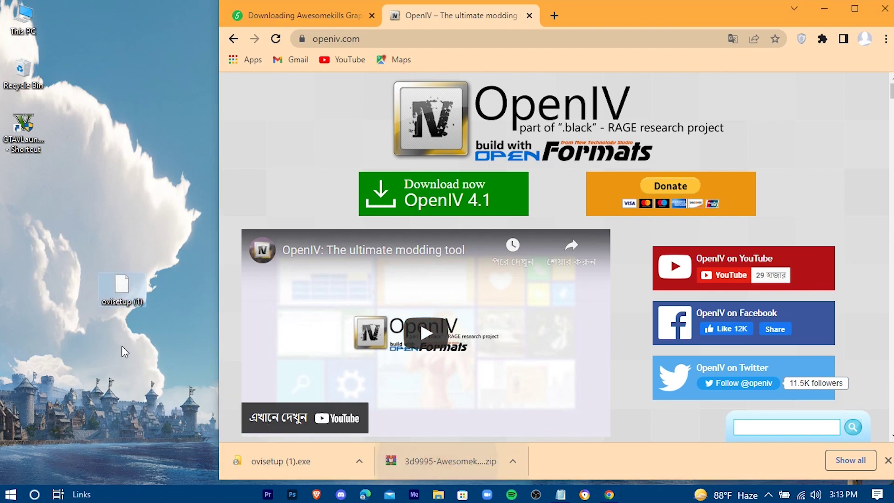
pyautogui.moveTo(121, 346); pyautogui.dragTo(122, 346)
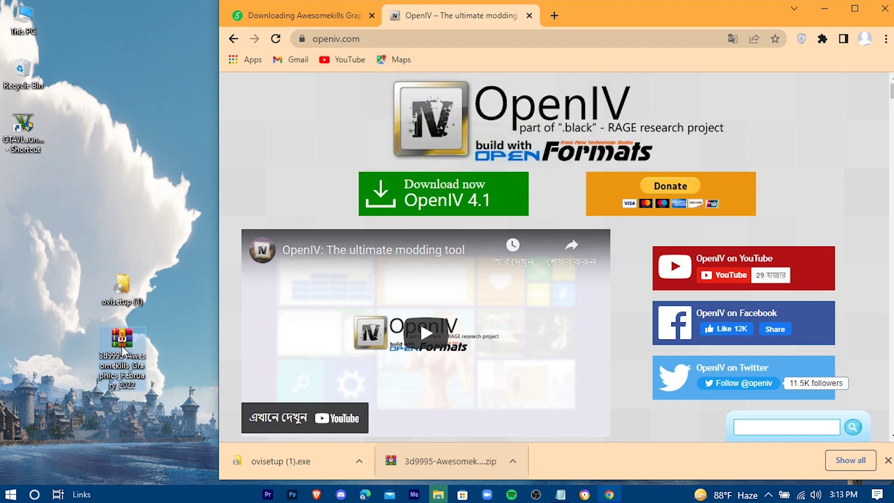
pyautogui.click(885, 9)
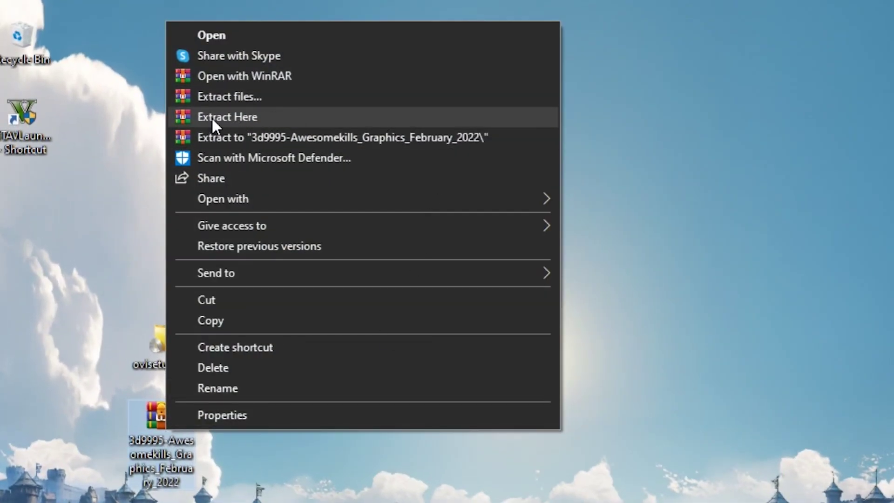
# Extract the Awesomekills Graphics zip onto the desktop and permanently delete the archive
pyautogui.click(314, 119)
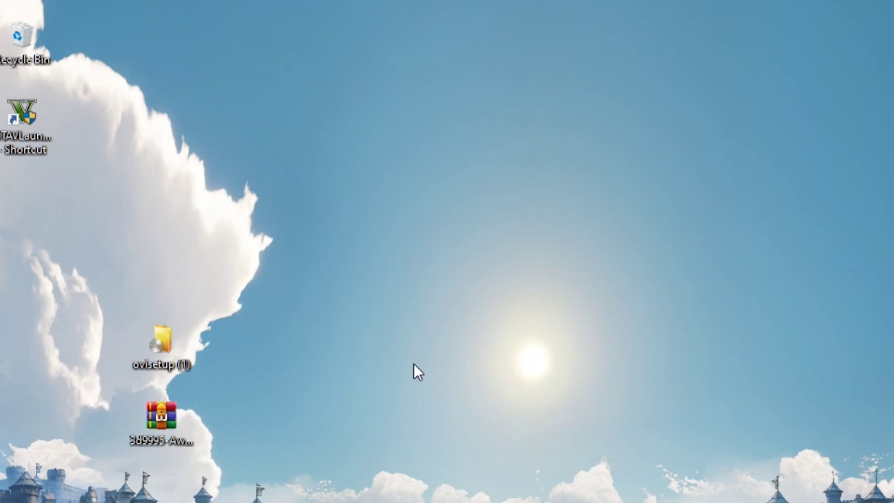
pyautogui.click(174, 421)
pyautogui.hotkey('shift', 'Delete')
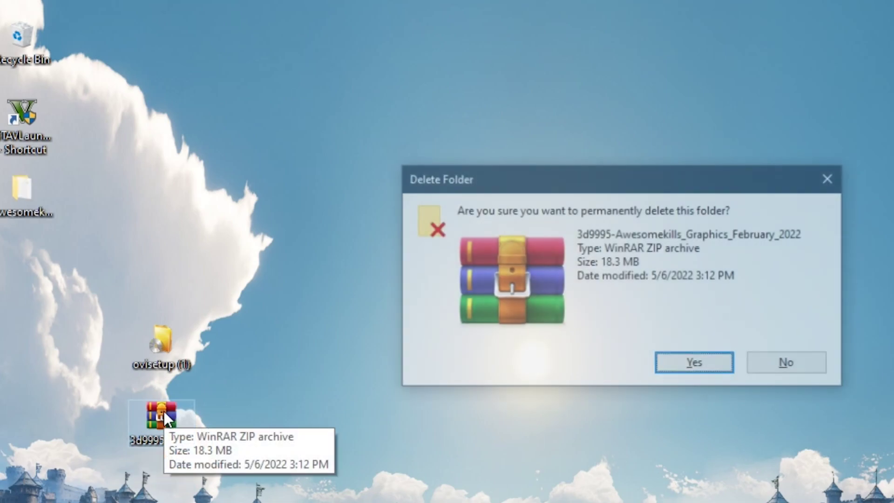
pyautogui.press('Return')
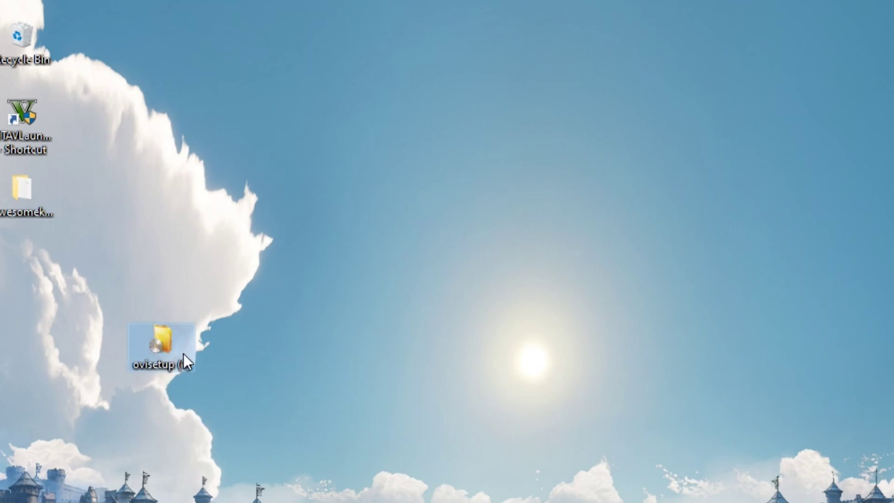
# Run the OpenIV installer in English for this computer, approving the 20.4 Mb download
pyautogui.doubleClick(164, 342)
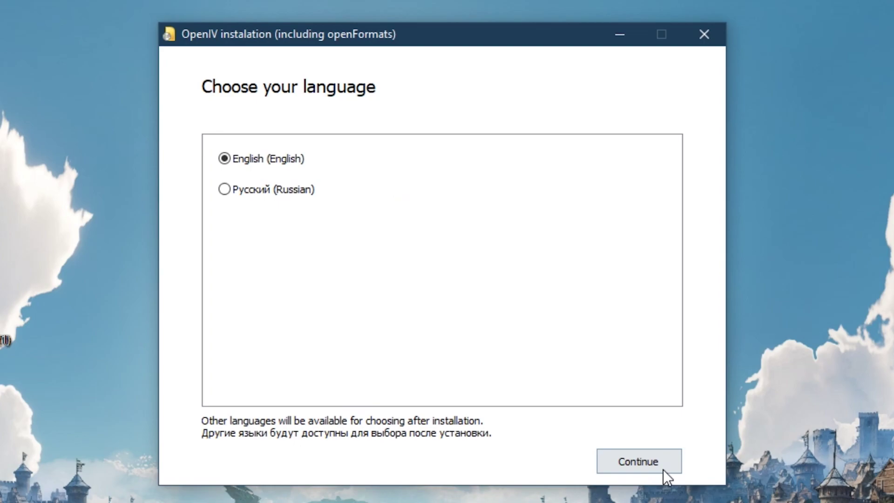
pyautogui.click(660, 467)
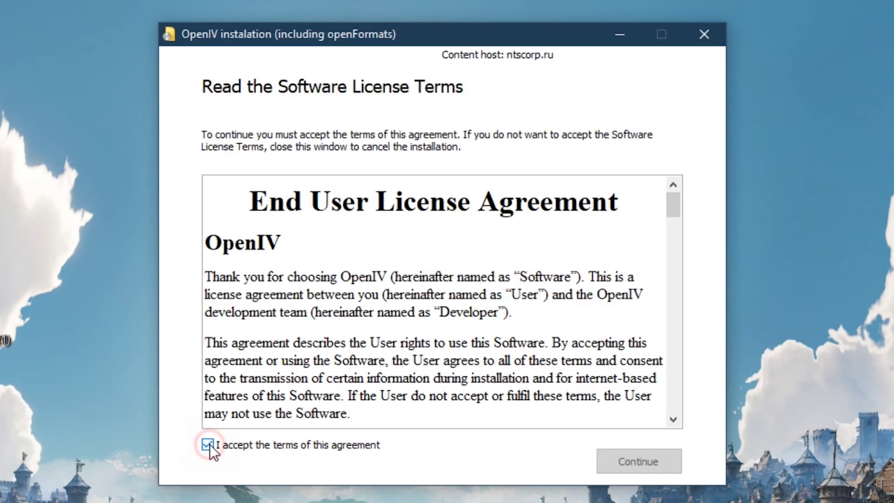
pyautogui.click(652, 465)
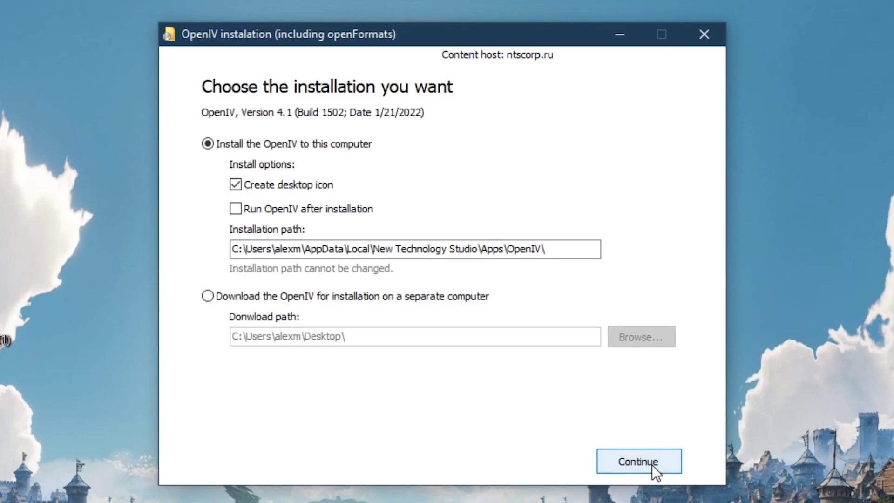
pyautogui.click(652, 462)
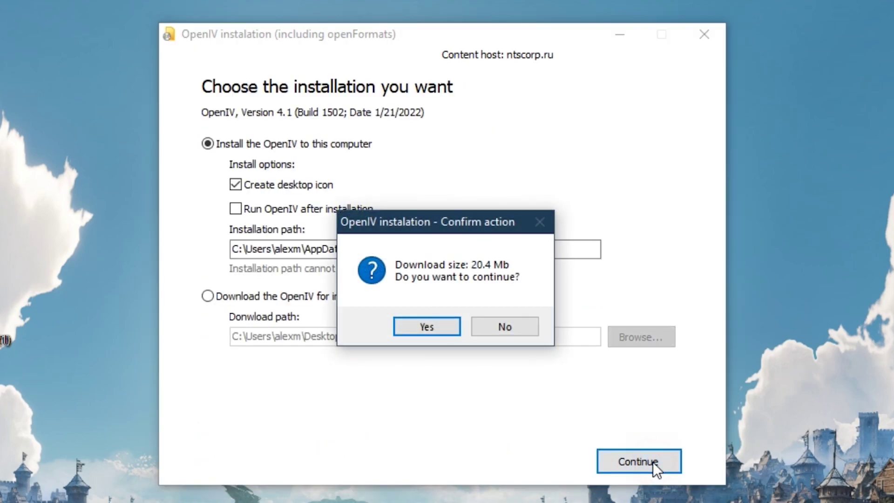
pyautogui.click(423, 324)
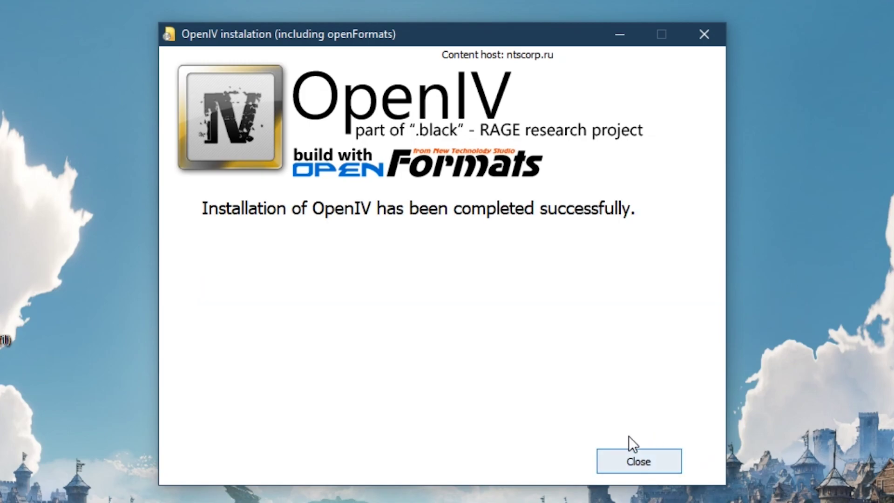
pyautogui.click(640, 461)
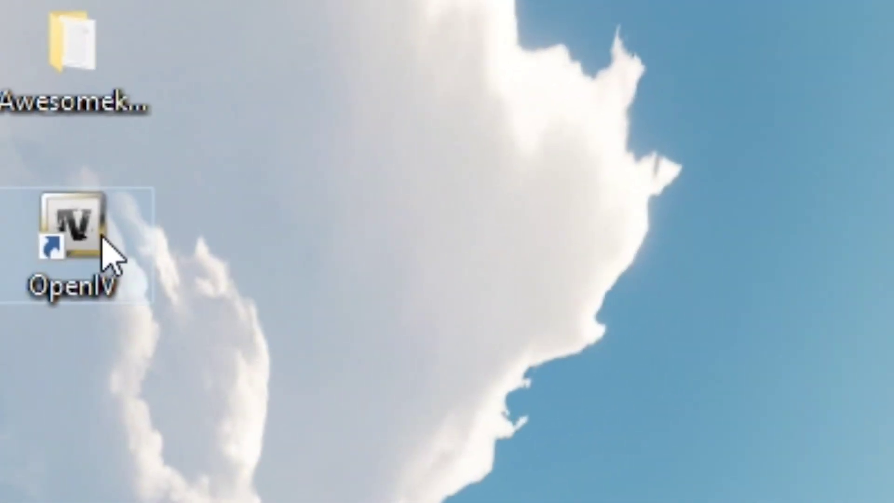
# Launch OpenIV, choose GTA V for Windows, and set I:\Grand Theft Auto V as the game folder
pyautogui.doubleClick(97, 239)
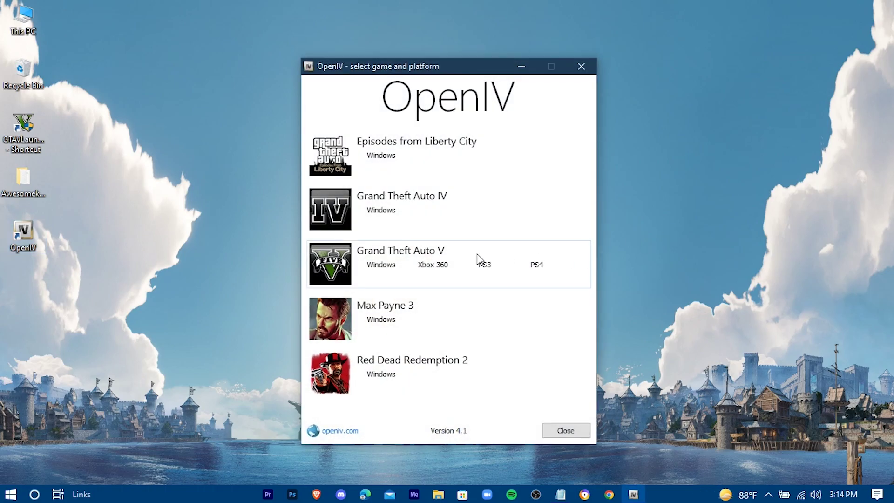
pyautogui.click(380, 264)
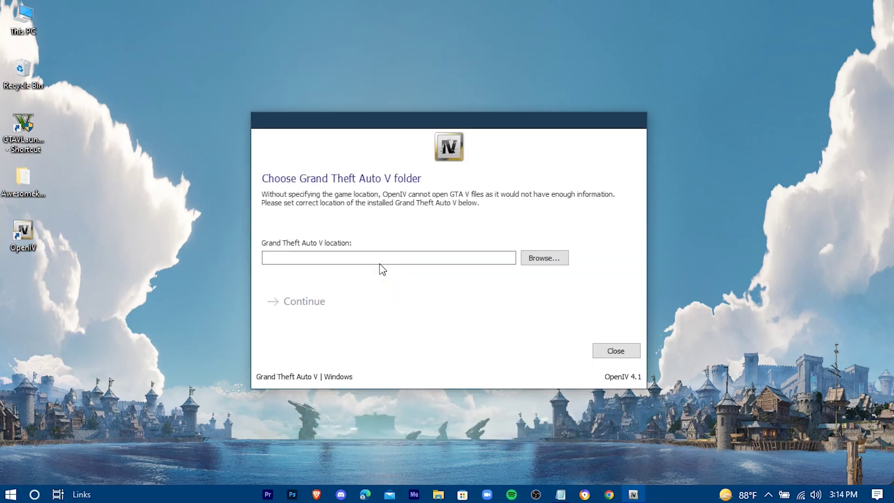
pyautogui.click(550, 257)
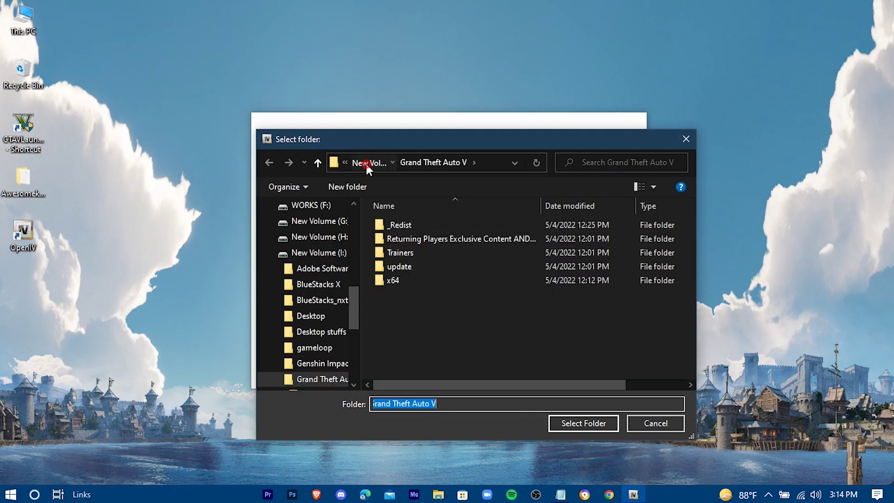
pyautogui.click(366, 163)
pyautogui.scroll(-1, 447, 277)
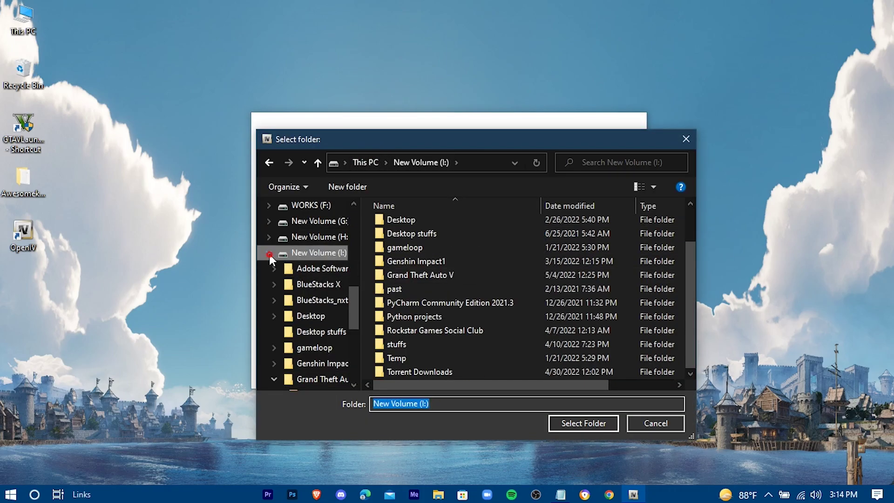
pyautogui.click(269, 253)
pyautogui.click(437, 273)
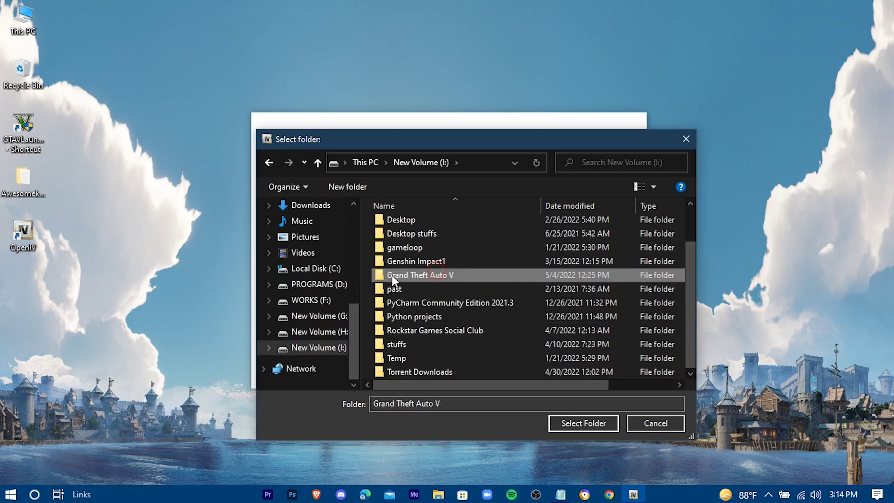
pyautogui.click(583, 423)
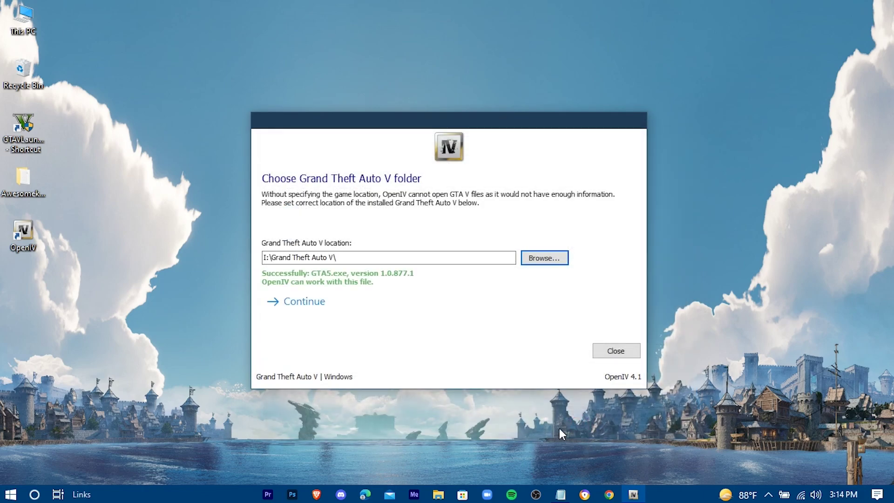
pyautogui.click(315, 310)
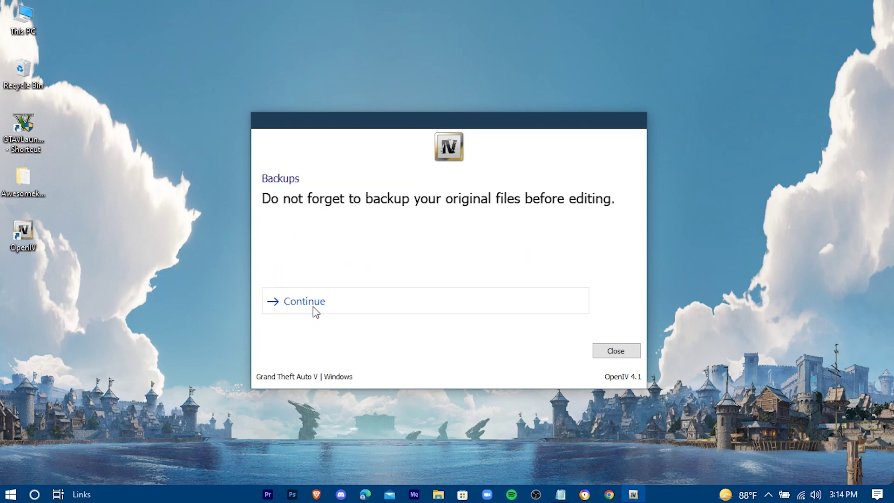
pyautogui.click(291, 301)
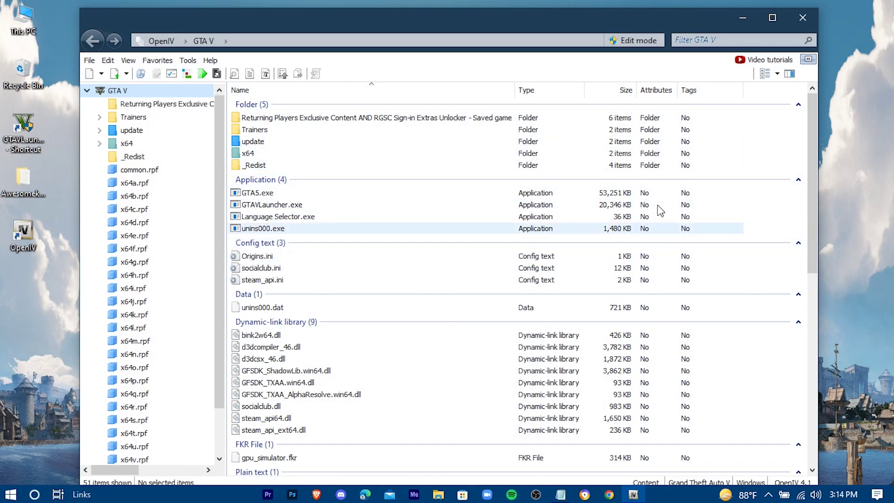
# Dock OpenIV right, open the Awesomekills folder on the left, and select Awesomekills Graphics.oiv in mod files
pyautogui.moveTo(613, 19); pyautogui.dragTo(891, 99)
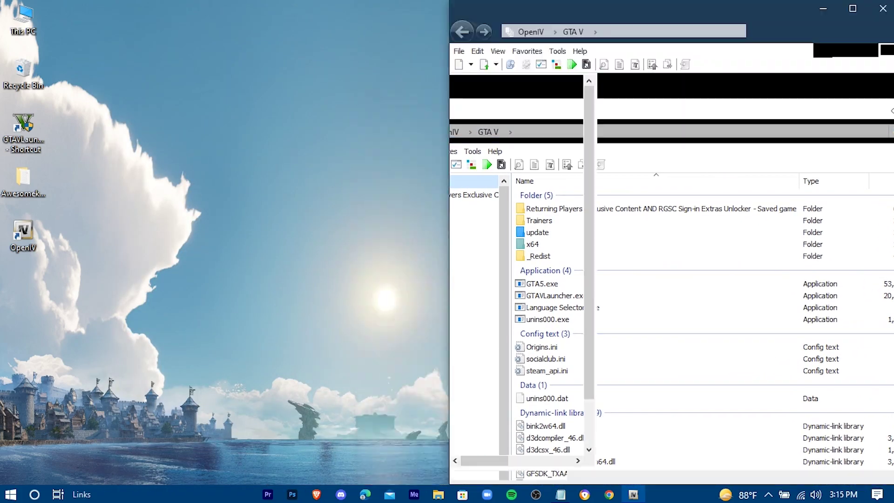
pyautogui.click(420, 99)
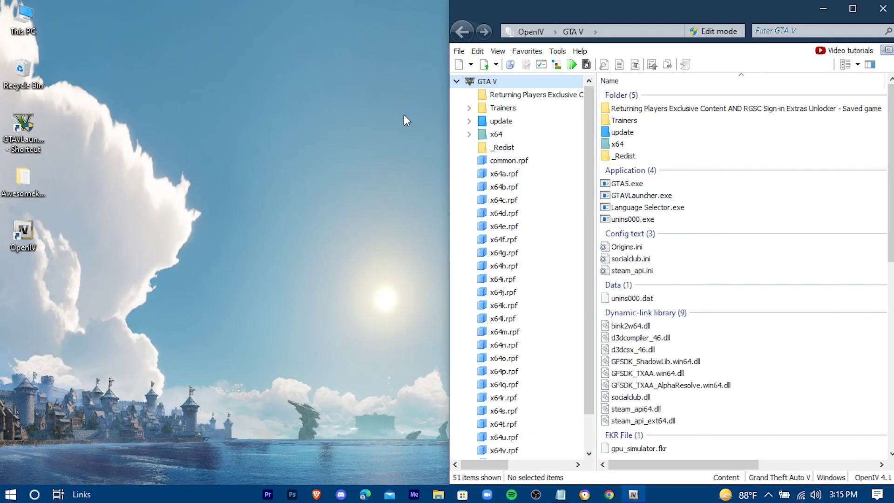
pyautogui.click(25, 184)
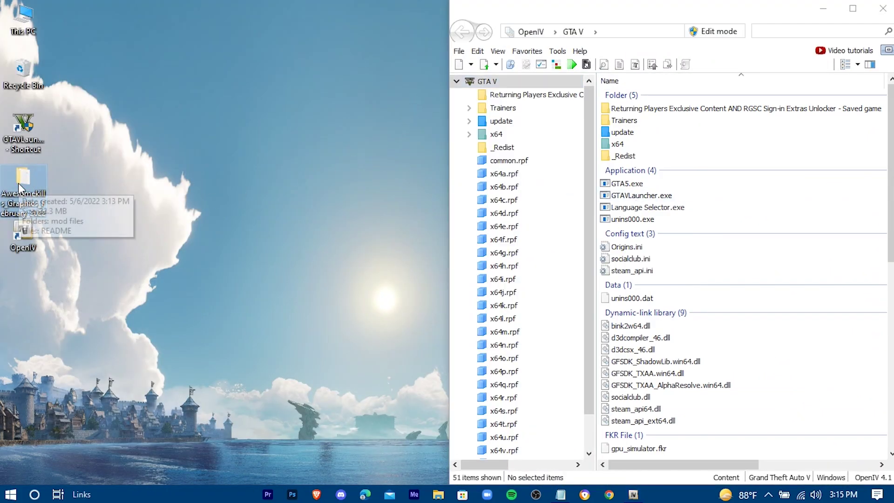
pyautogui.doubleClick(21, 189)
pyautogui.moveTo(334, 28); pyautogui.dragTo(1, 156)
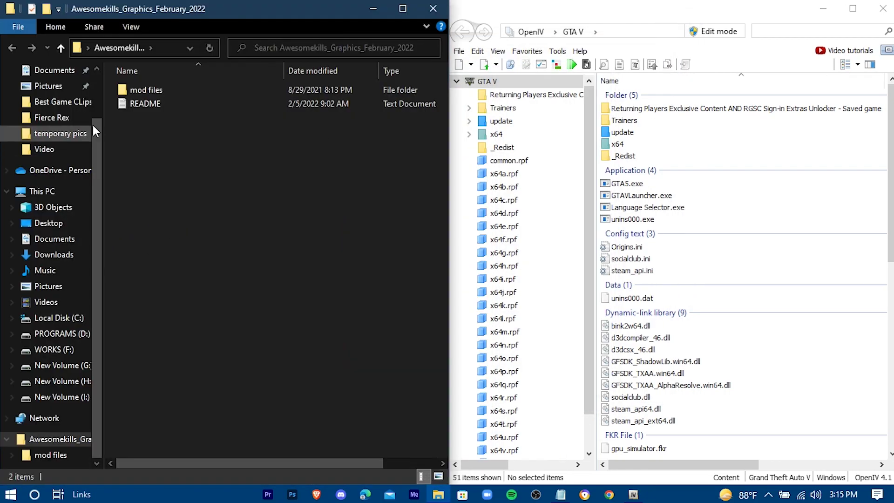
pyautogui.doubleClick(189, 91)
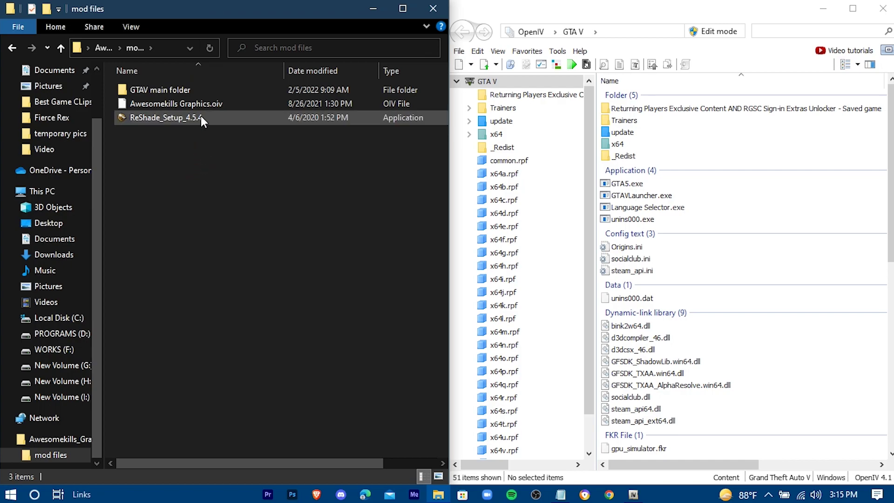
pyautogui.click(189, 106)
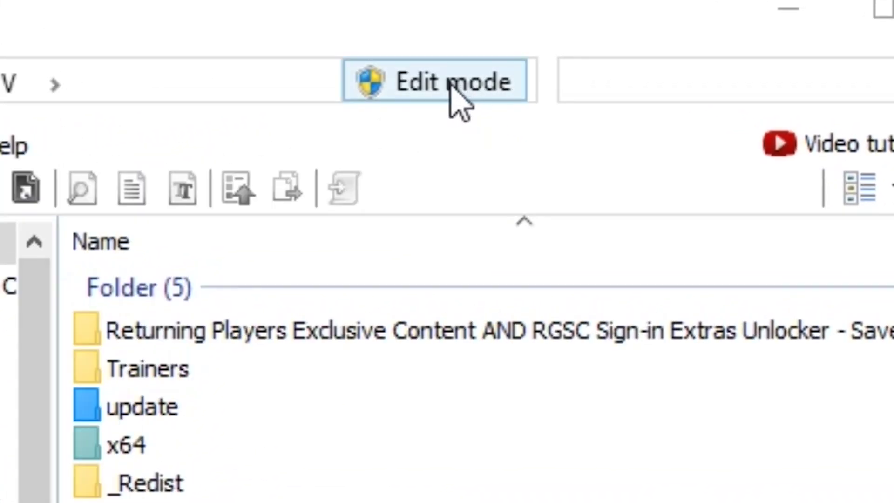
# Enable edit mode, then install ASI Loader, OpenIV.ASI (creating the mods folder) and openCamera via ASI Manager
pyautogui.click(450, 85)
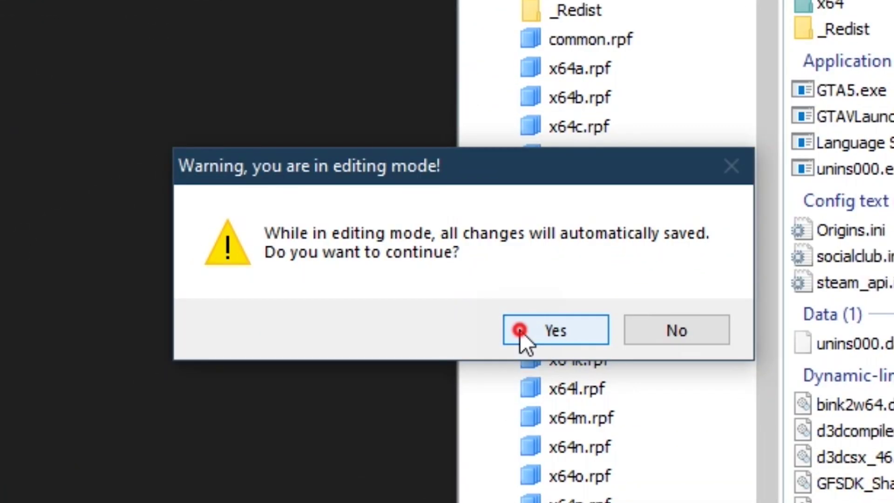
pyautogui.click(519, 331)
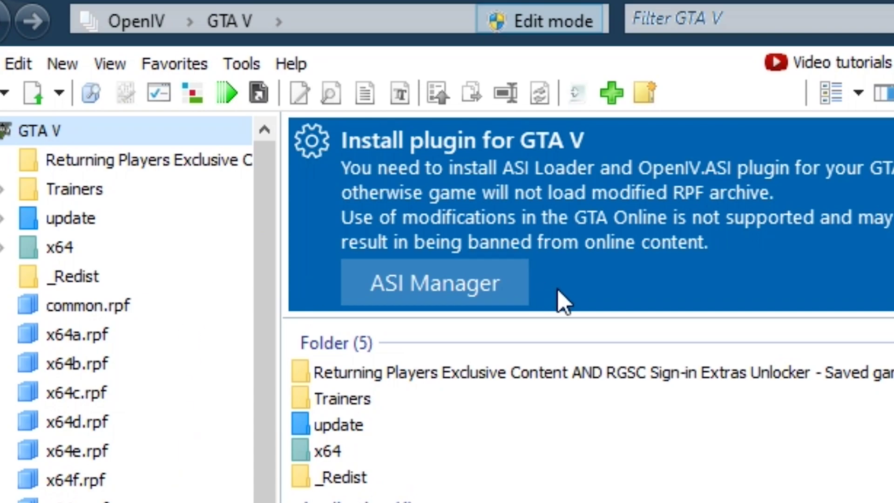
pyautogui.click(461, 296)
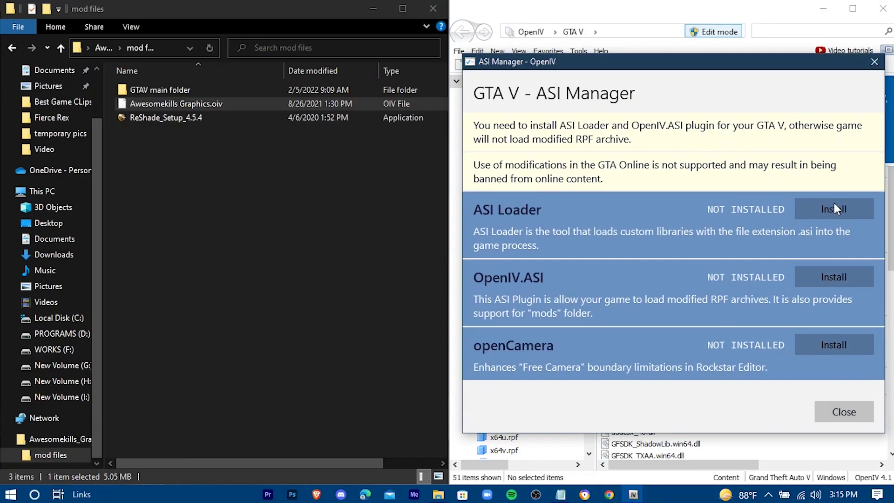
pyautogui.click(840, 214)
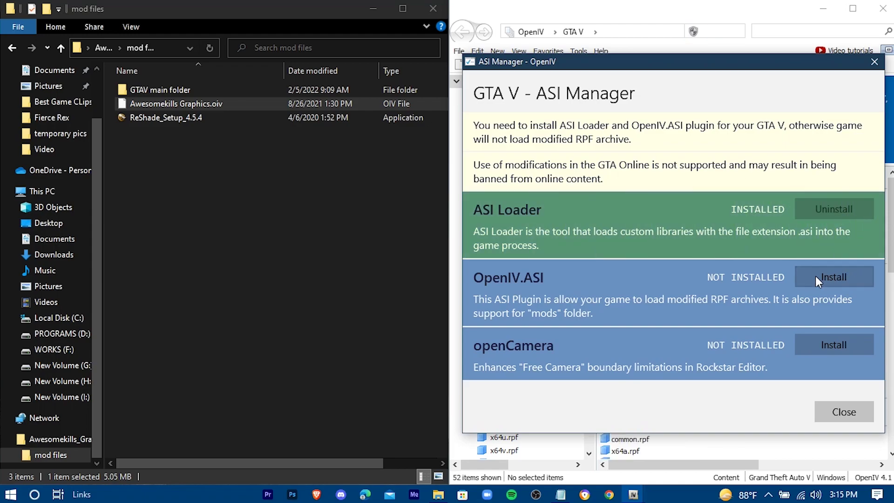
pyautogui.click(850, 278)
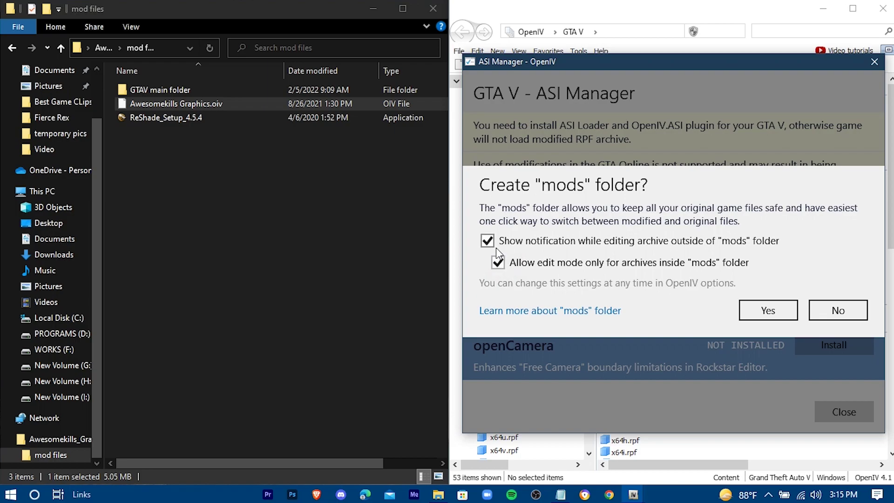
pyautogui.click(766, 313)
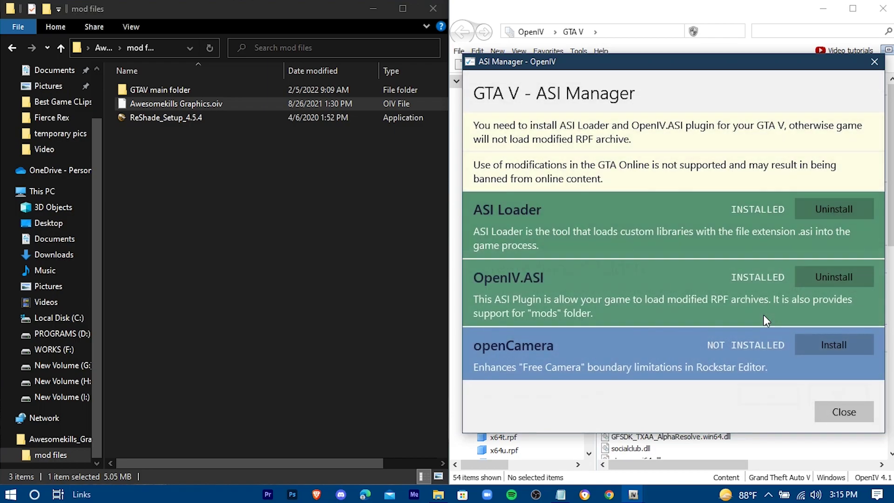
pyautogui.click(837, 346)
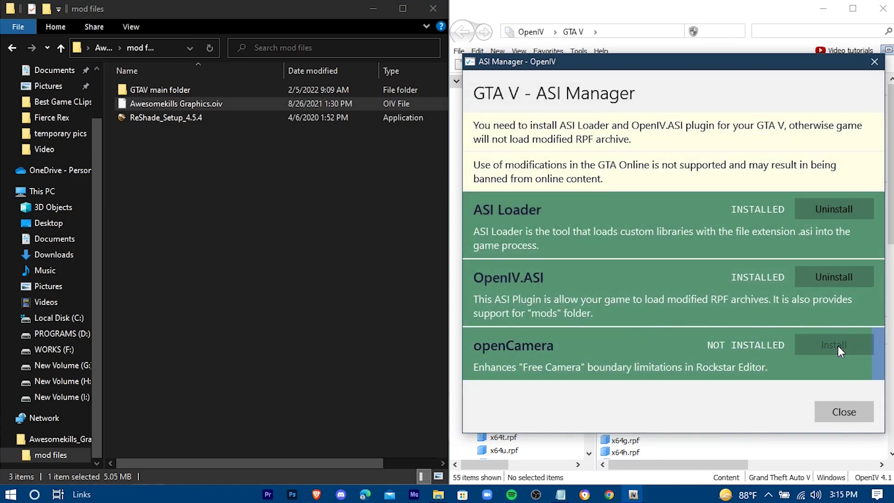
pyautogui.click(854, 409)
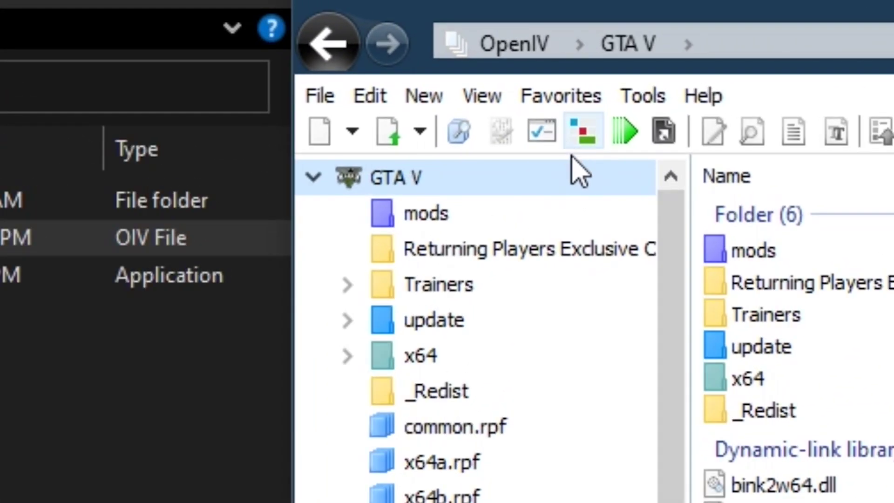
# Load Desktop > Awesomekills > mod files > Awesomekills Graphics.oiv into OpenIV's package installer
pyautogui.click(591, 144)
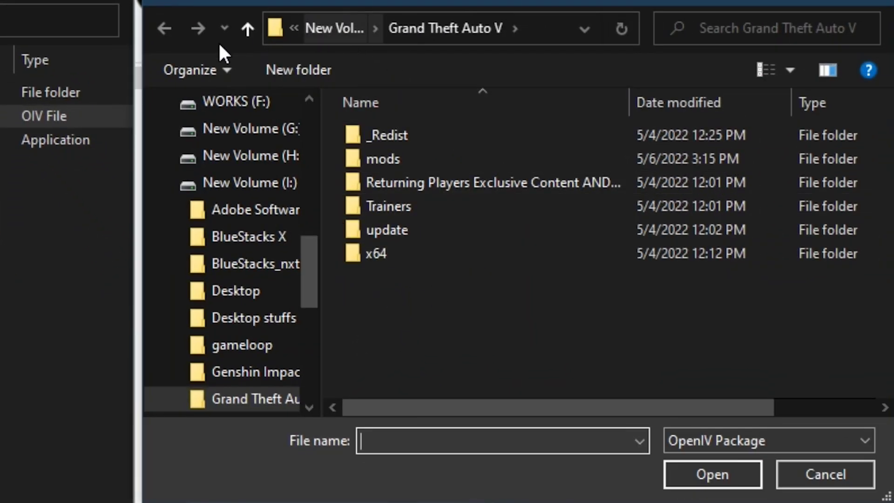
pyautogui.scroll(5, 232, 203)
pyautogui.scroll(3, 228, 204)
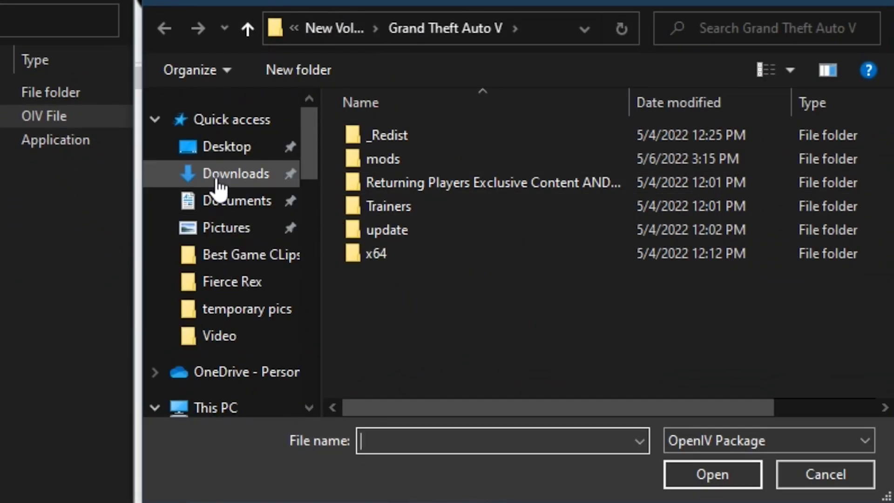
pyautogui.click(216, 147)
pyautogui.doubleClick(438, 160)
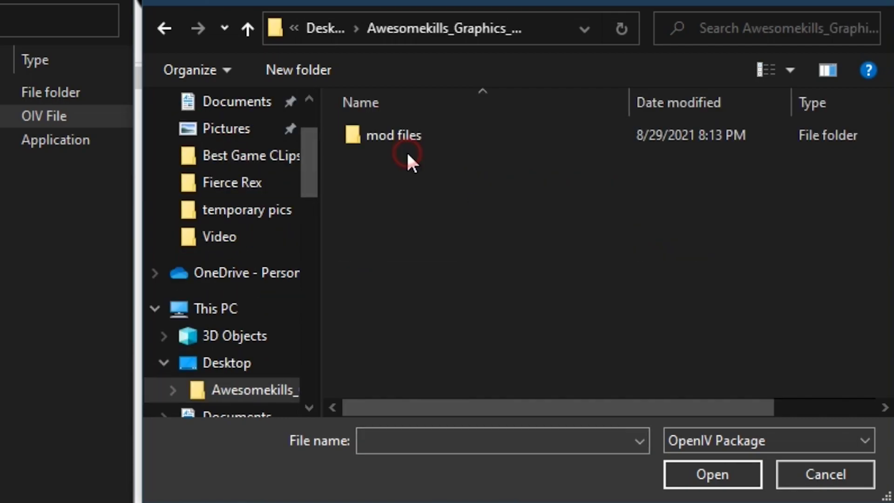
pyautogui.doubleClick(399, 133)
pyautogui.click(372, 159)
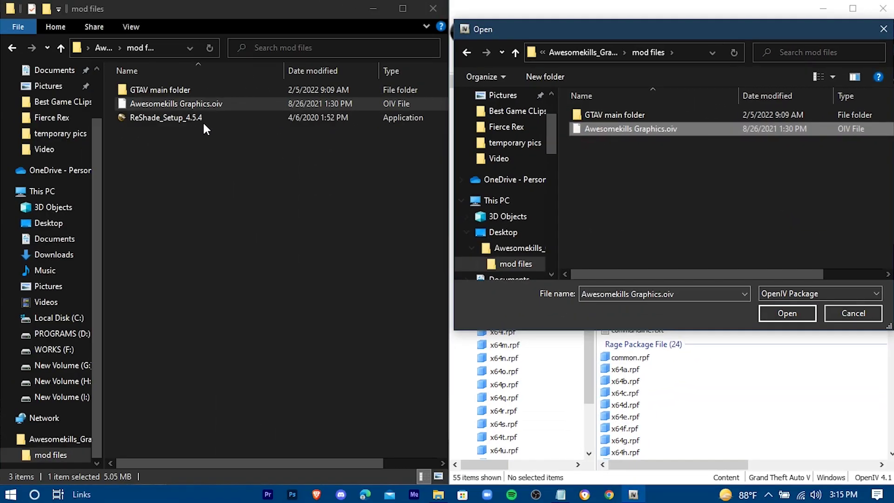
pyautogui.click(786, 313)
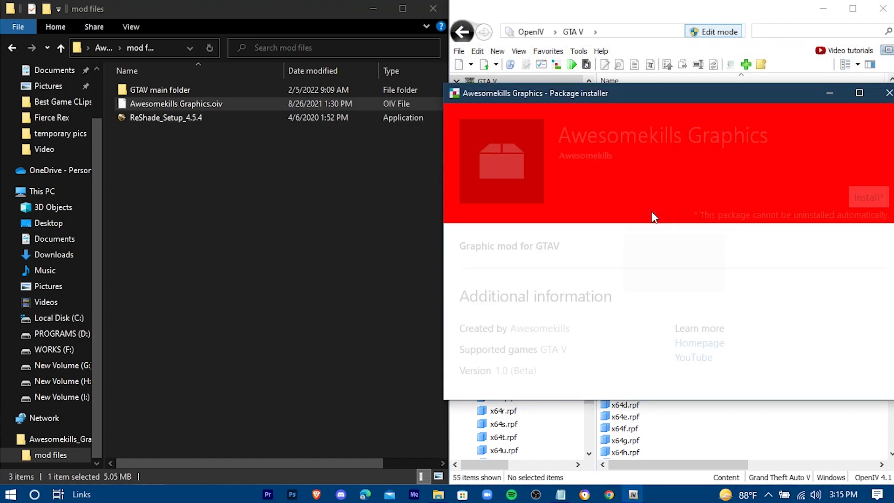
# Install the Awesomekills Graphics package into the mods folder and close the installer when done
pyautogui.click(866, 197)
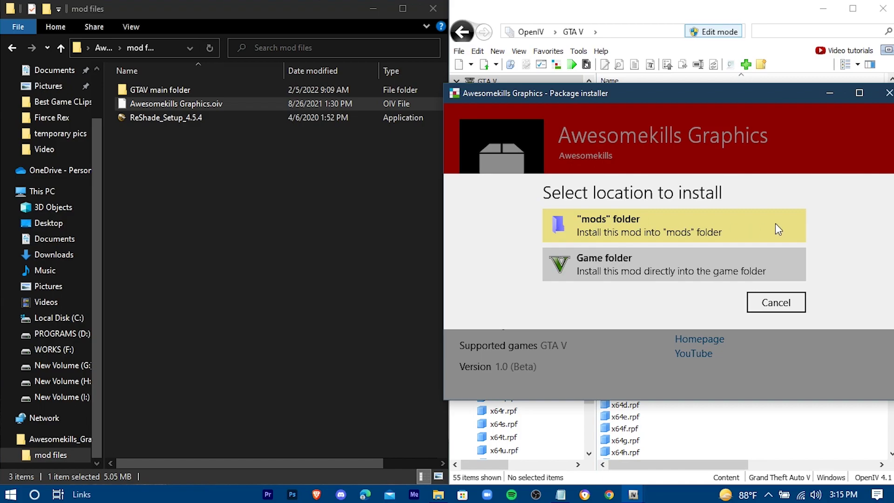
pyautogui.click(777, 228)
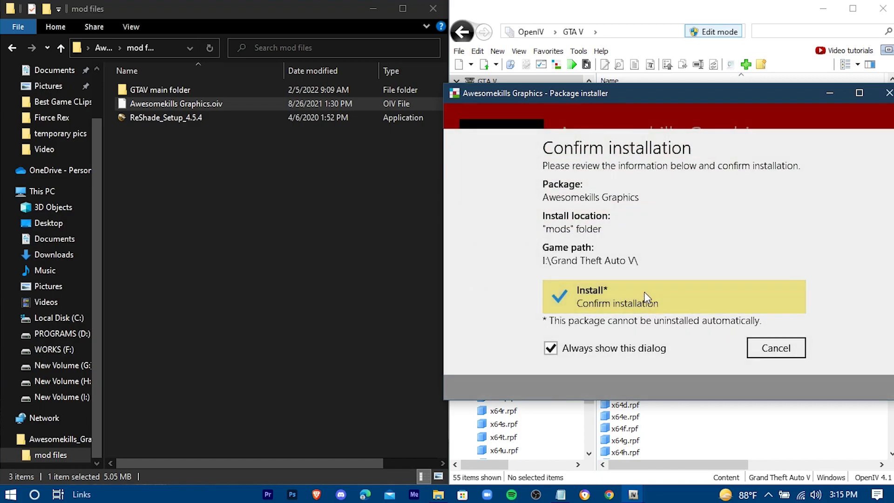
pyautogui.click(646, 297)
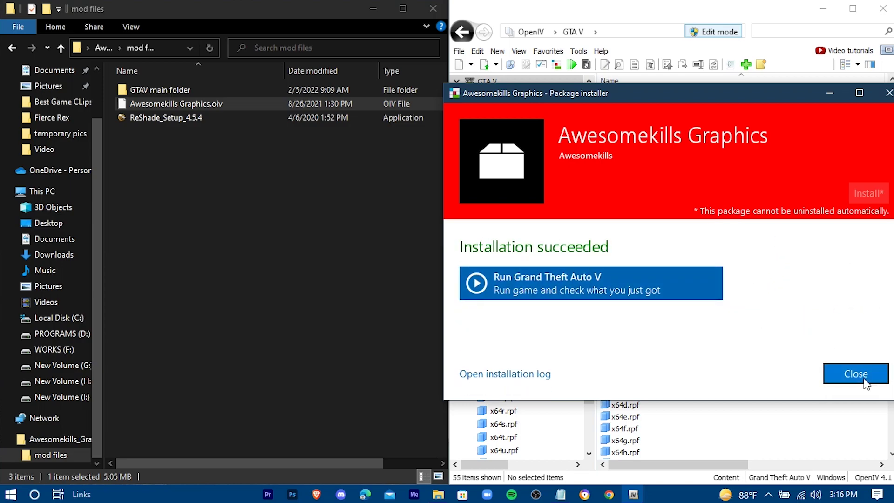
pyautogui.click(851, 373)
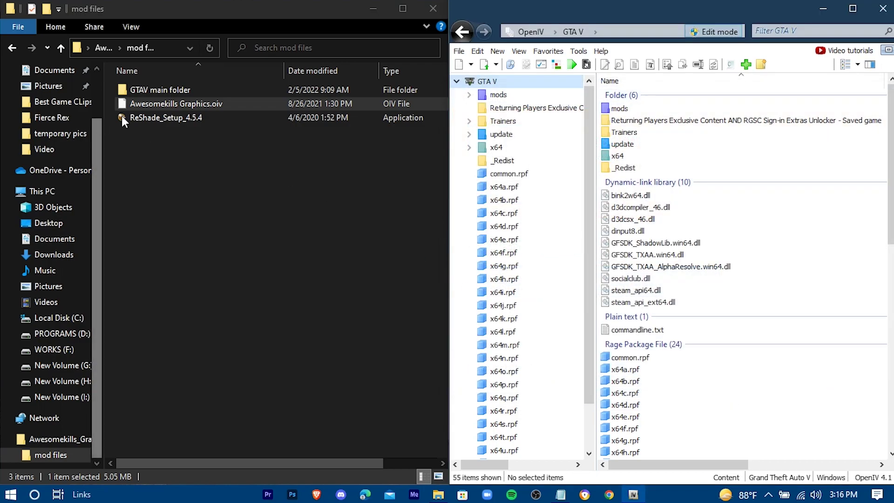
# Open GTAV main folder, drag all 19 items into OpenIV's GTA V root, then return to mod files
pyautogui.click(120, 92)
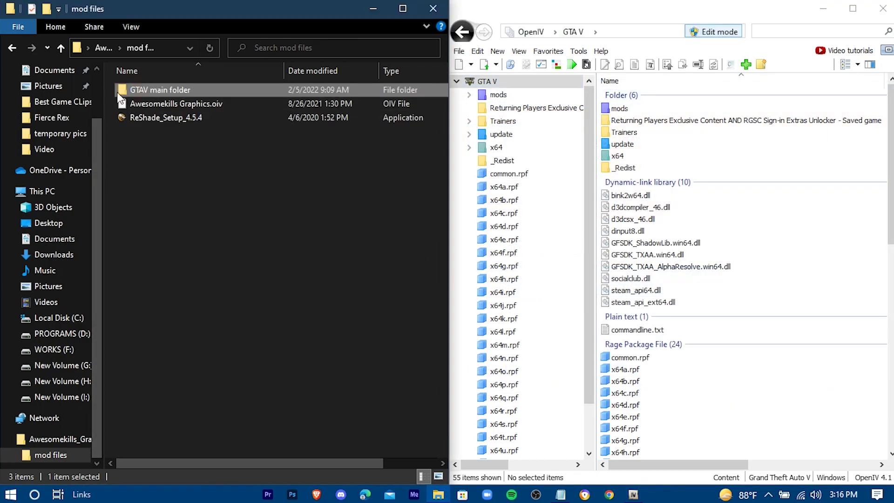
pyautogui.doubleClick(214, 90)
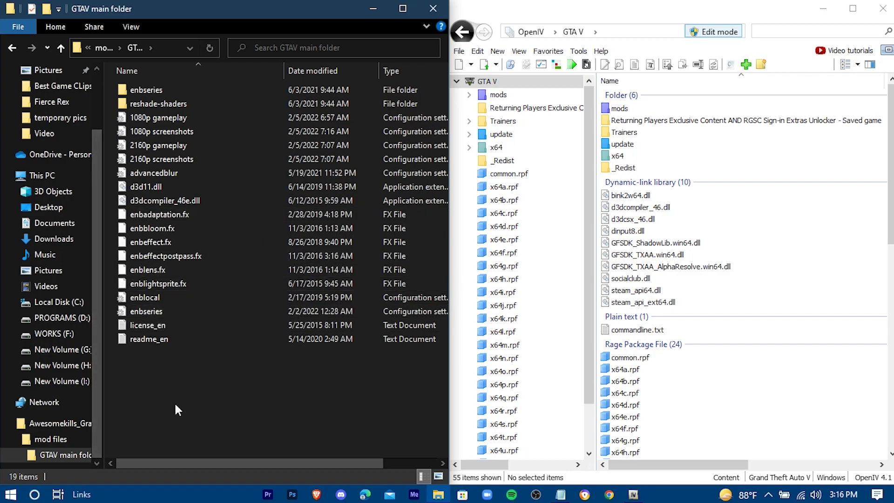
pyautogui.moveTo(174, 402); pyautogui.dragTo(275, 90)
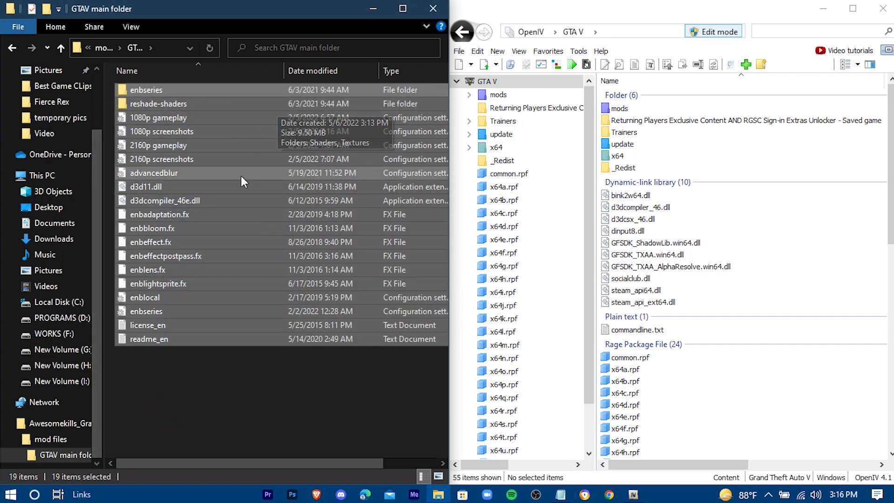
pyautogui.moveTo(193, 184); pyautogui.dragTo(692, 257)
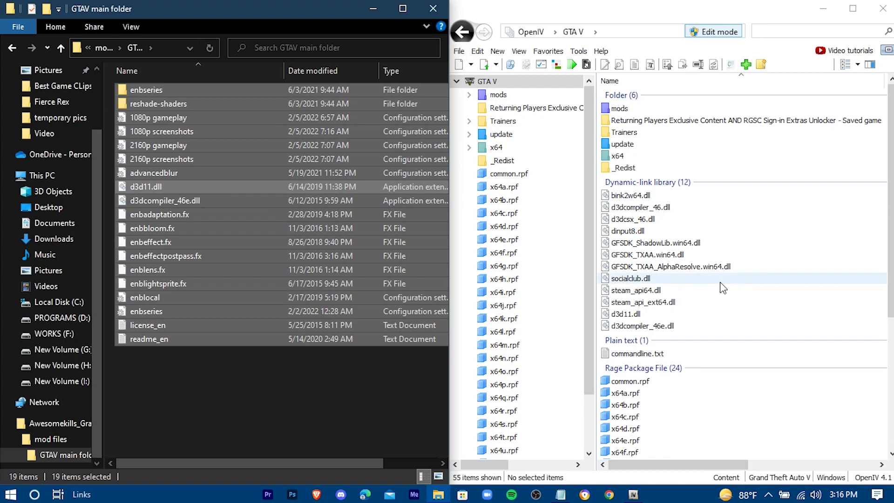
pyautogui.click(717, 306)
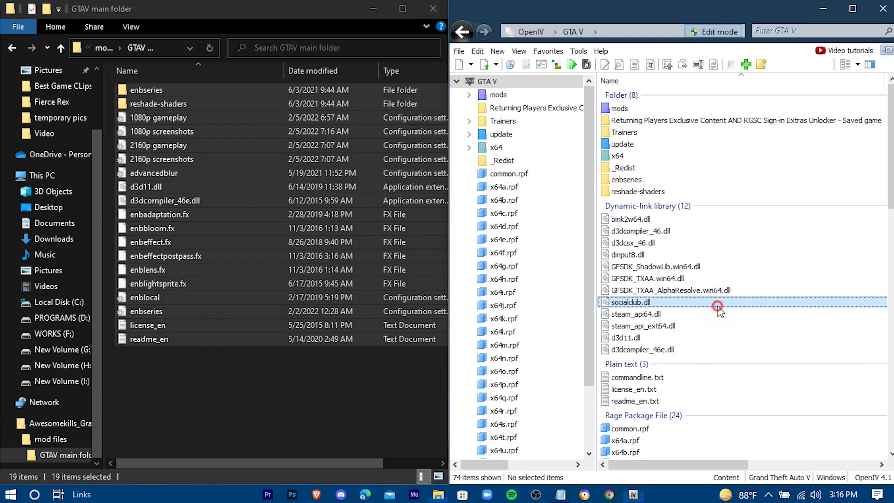
pyautogui.click(13, 48)
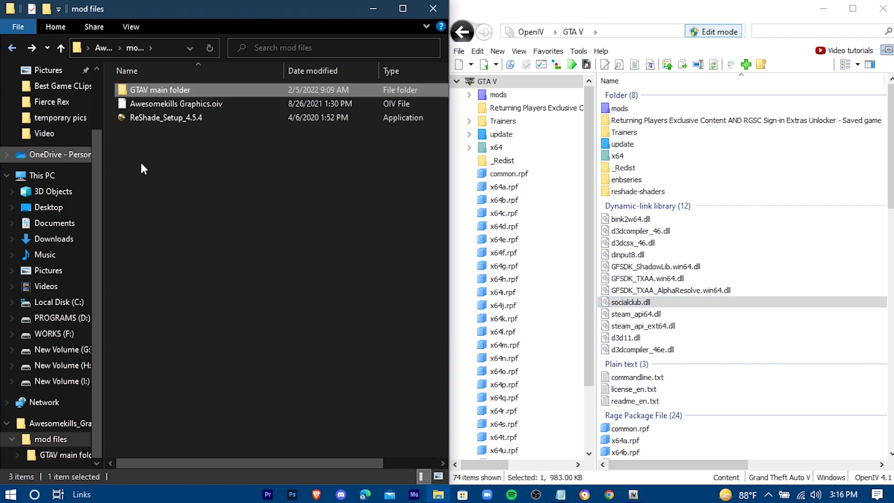
# Run ReShade_Setup_4.5.4 and target the GTAVLauncher executable
pyautogui.doubleClick(226, 117)
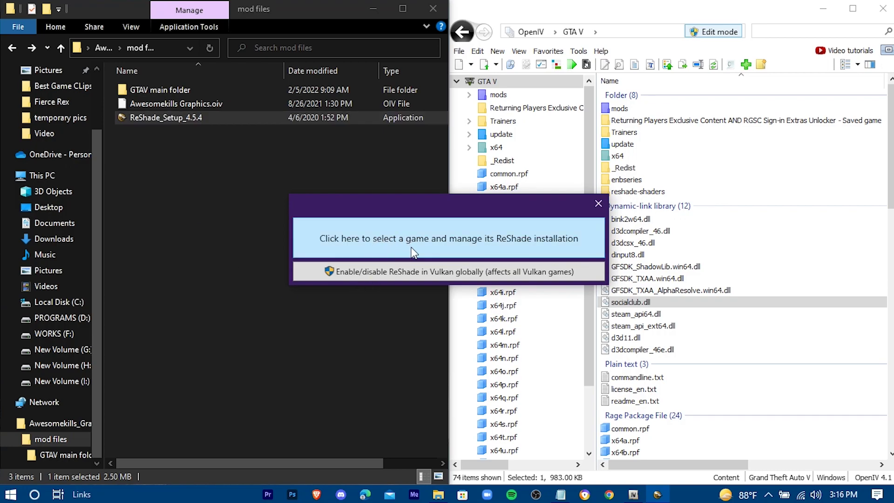
pyautogui.click(412, 244)
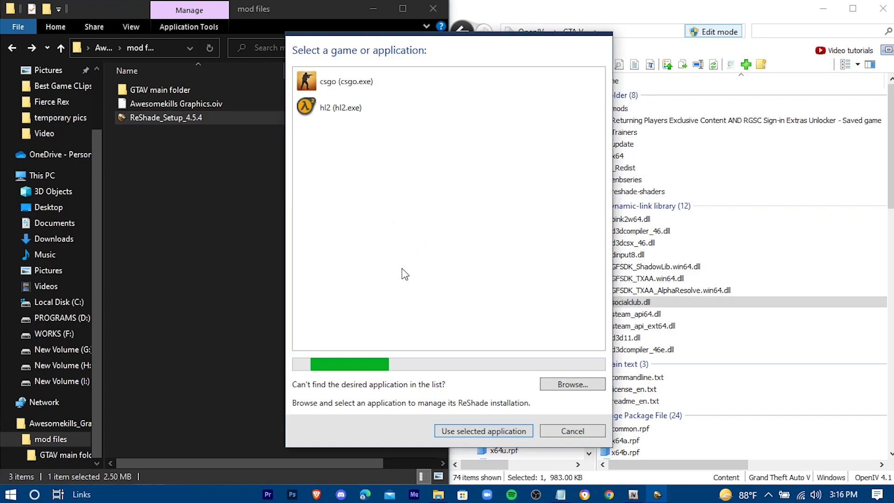
pyautogui.click(589, 386)
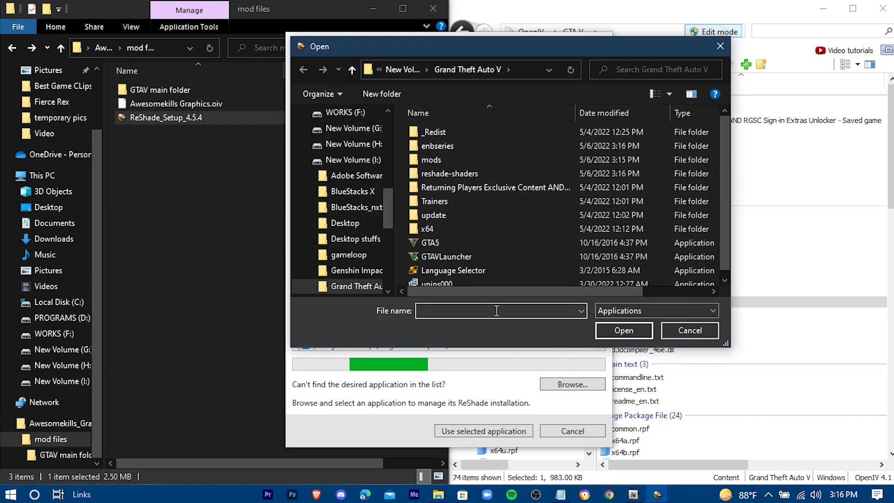
pyautogui.click(468, 257)
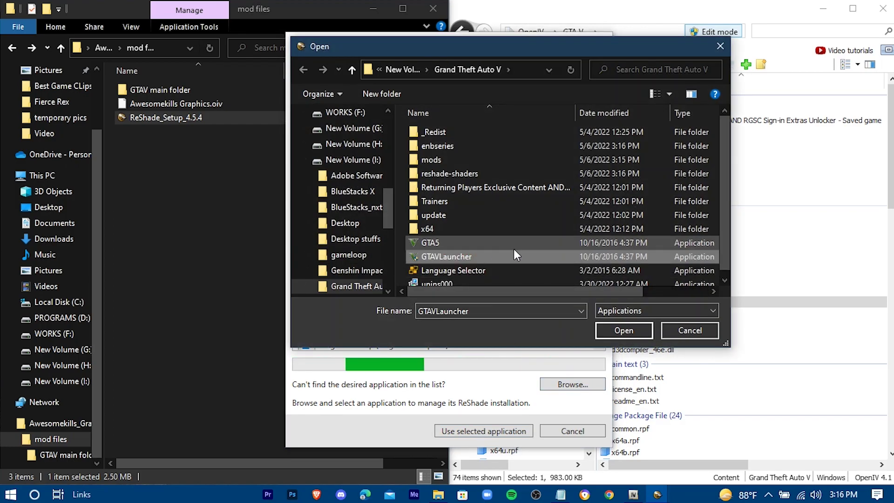
pyautogui.click(634, 328)
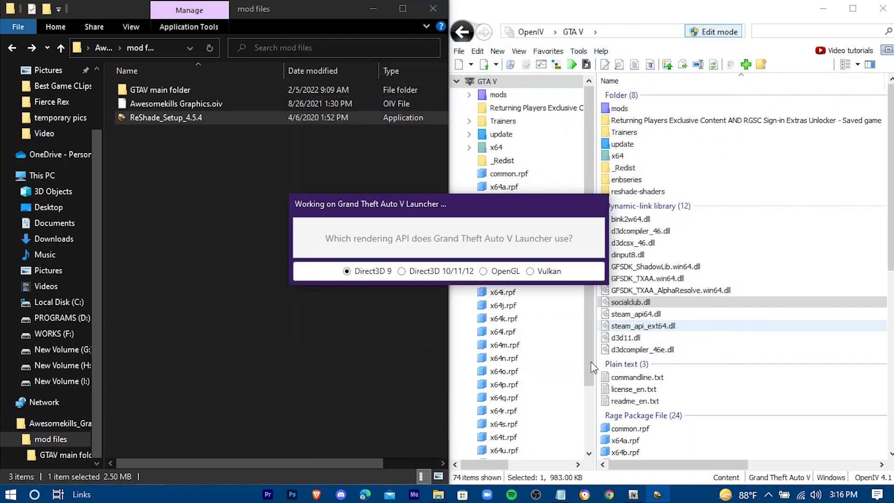
# Choose Direct3D 10/11/12, accept the default effects, and close setup once installed
pyautogui.click(403, 271)
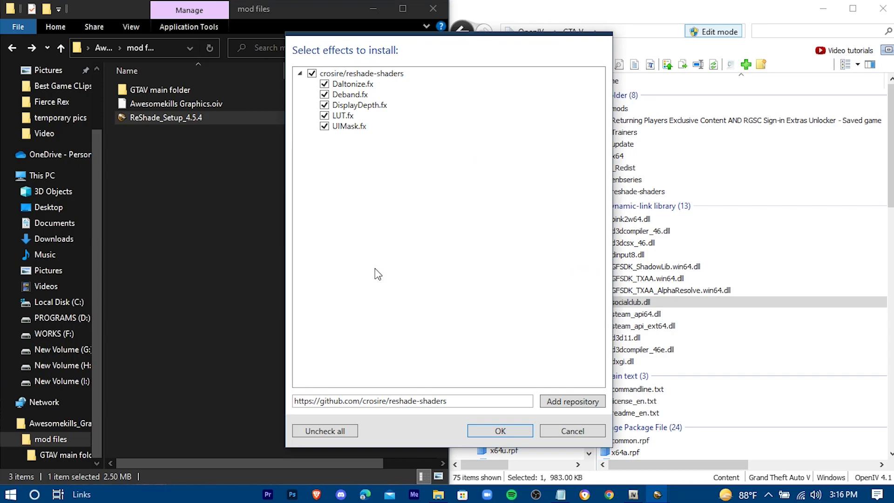
pyautogui.click(500, 432)
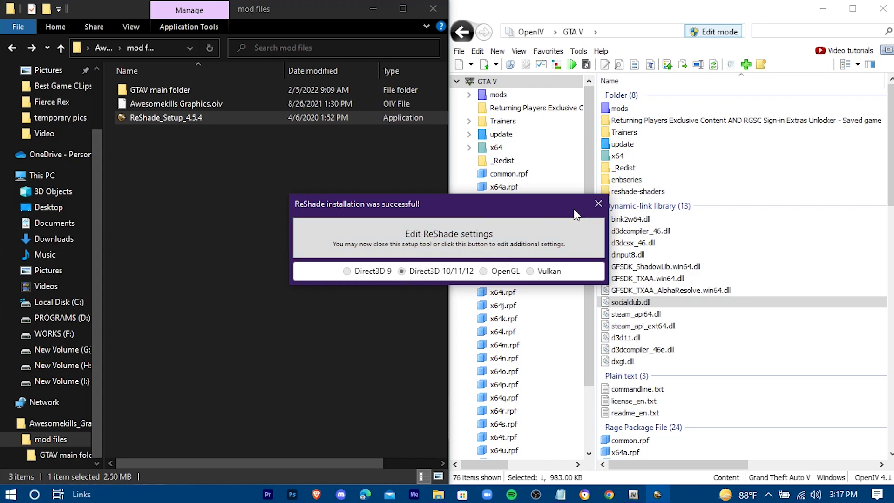
pyautogui.click(597, 205)
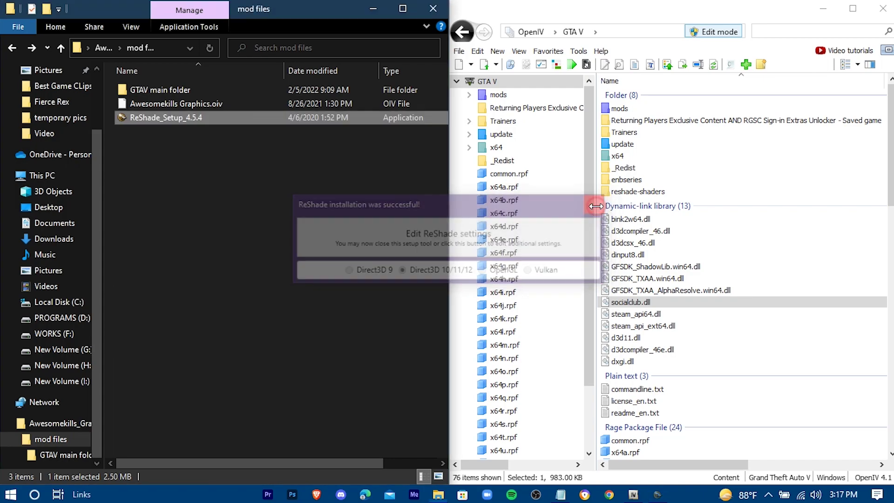
# Close the mod files folder and OpenIV, then walk the character along the pier boardwalk
pyautogui.click(432, 11)
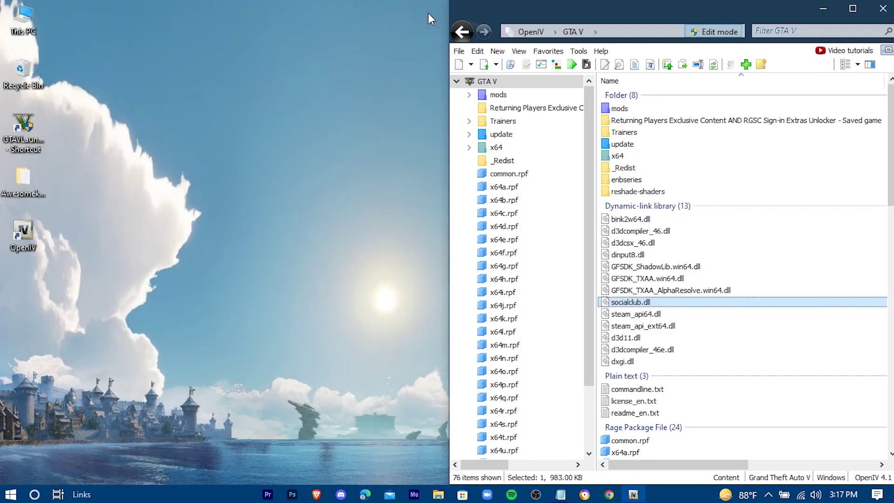
pyautogui.click(882, 8)
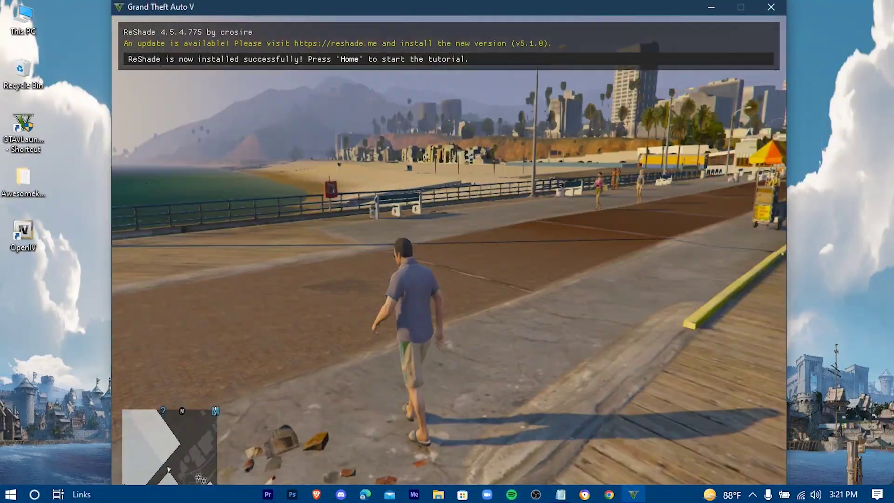
pyautogui.press('w')
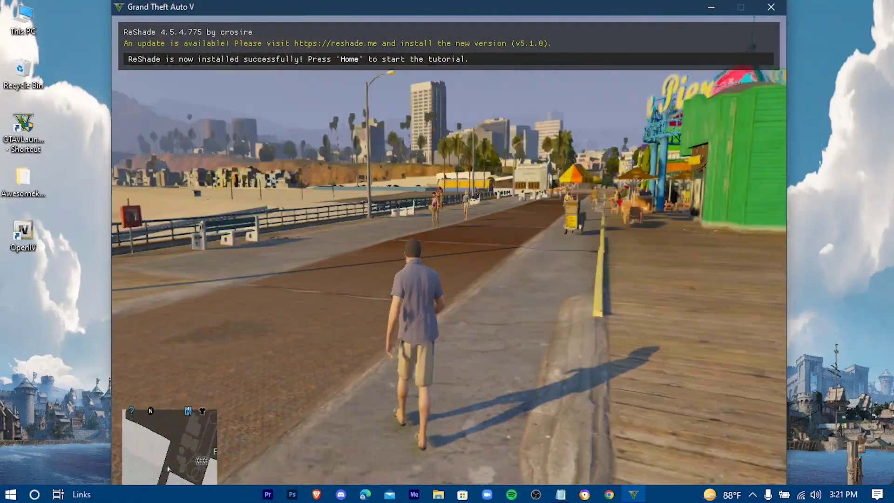
pyautogui.press('w')
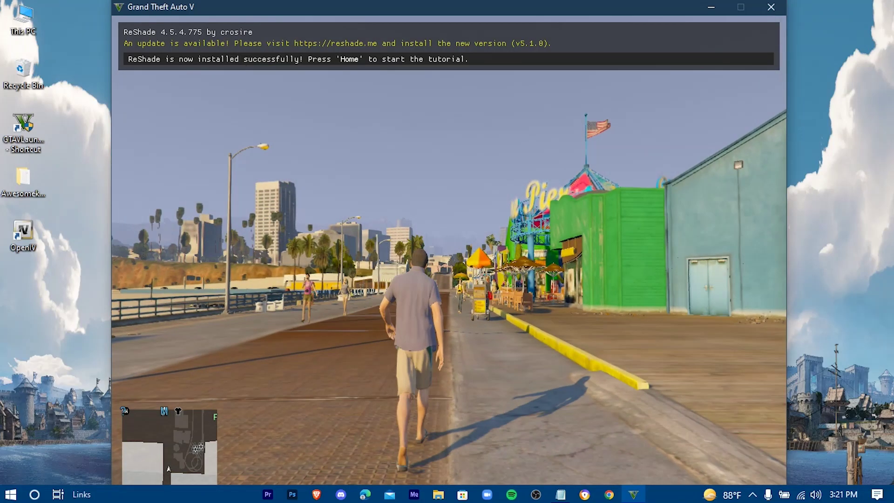
pyautogui.press('w')
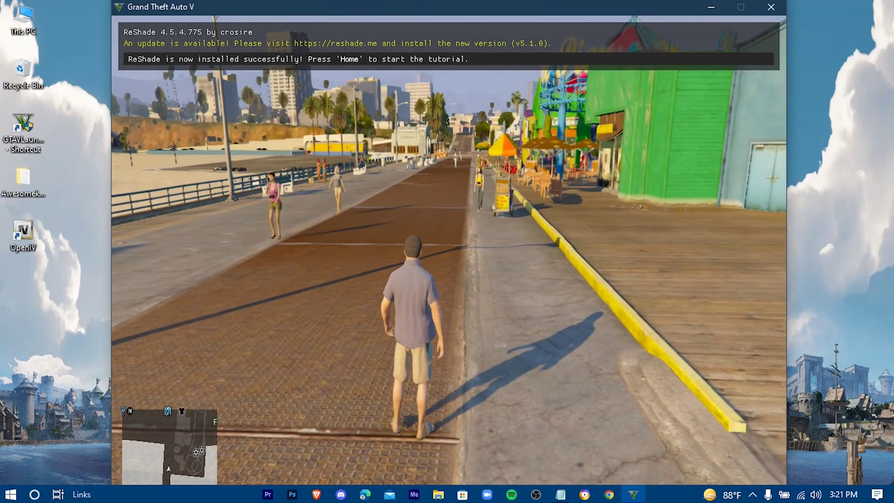
# Open the ReShade overlay with Home and advance its tutorial to the effects list
pyautogui.press('Home')
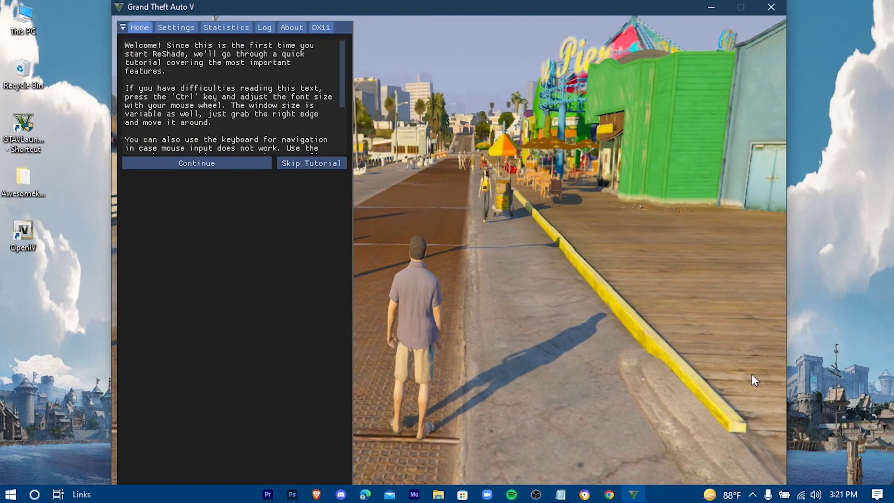
pyautogui.click(192, 163)
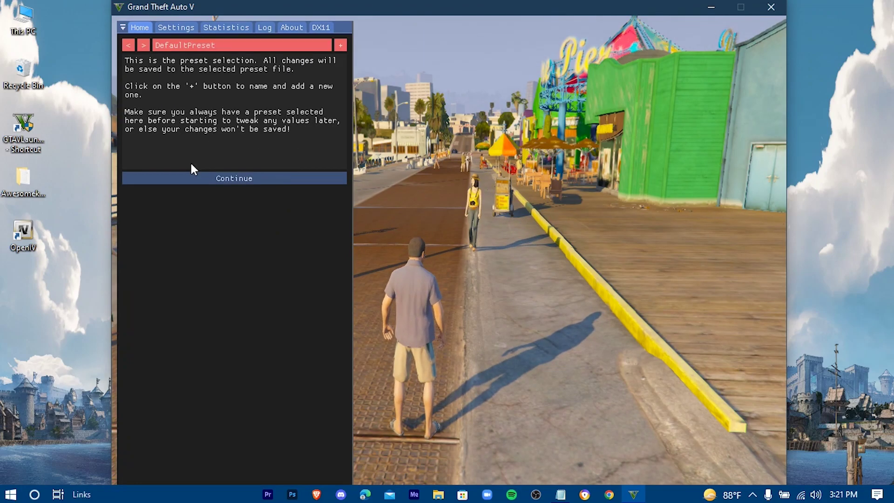
pyautogui.click(232, 178)
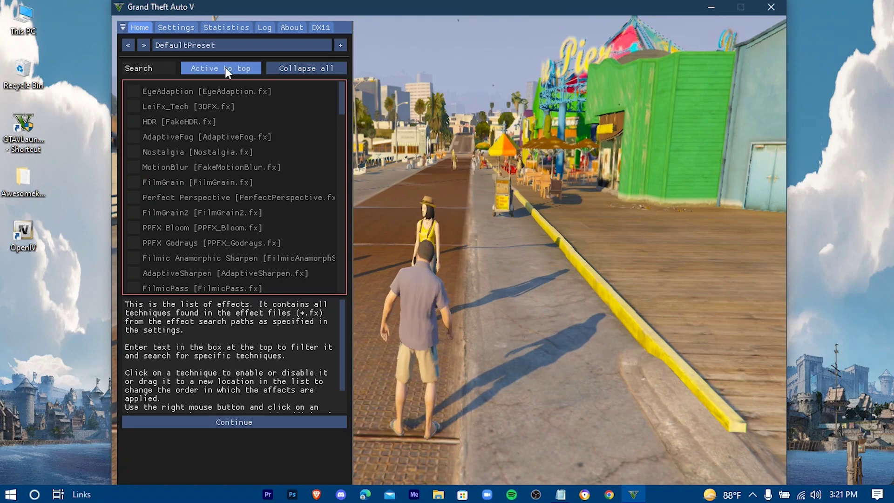
# Enable HDR and AdaptiveSharpen, trying Nostalgia, PPFX Bloom, Godrays and Filmic Anamorphic Sharpen but leaving them off
pyautogui.click(138, 119)
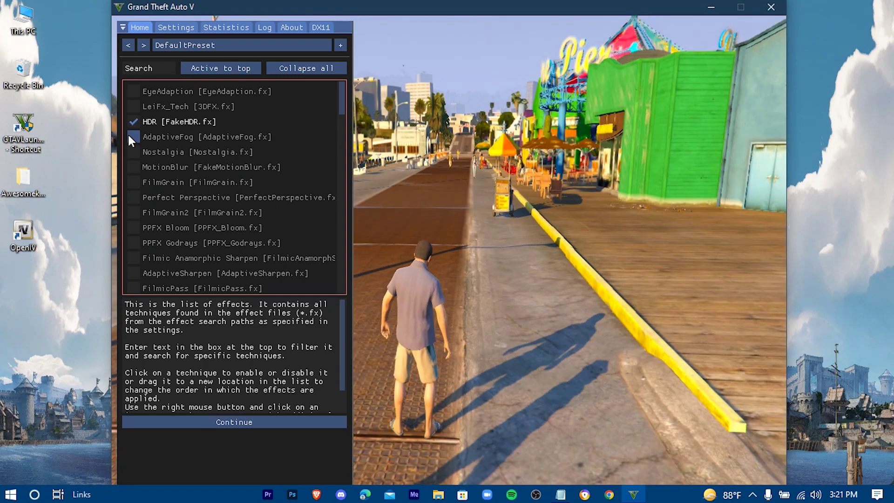
pyautogui.click(132, 152)
pyautogui.click(132, 152)
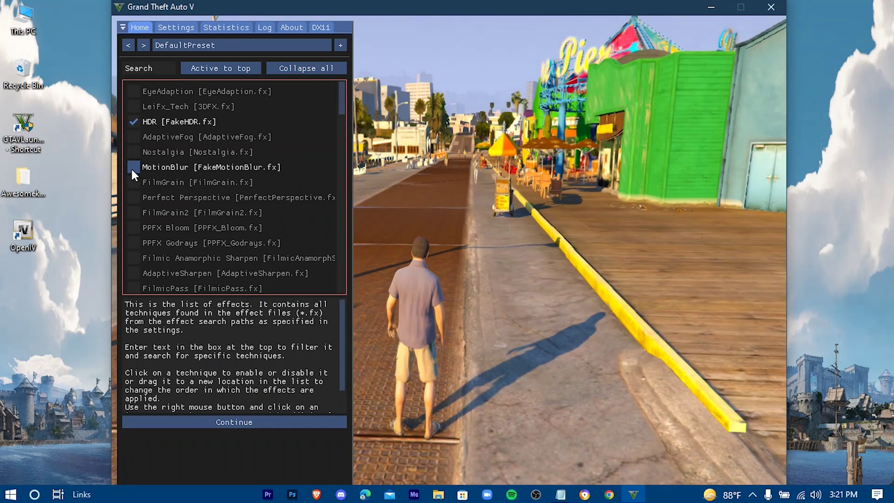
pyautogui.click(130, 226)
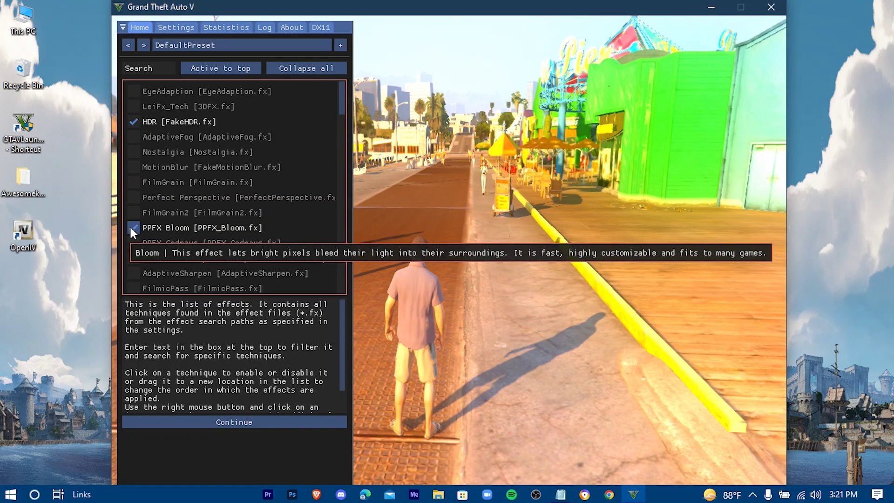
pyautogui.click(130, 225)
pyautogui.click(130, 244)
pyautogui.click(130, 244)
pyautogui.click(133, 256)
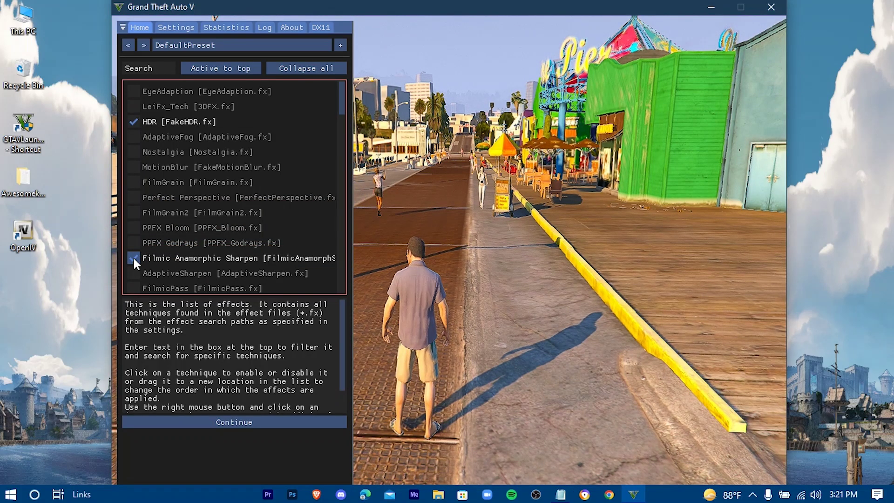
pyautogui.click(132, 274)
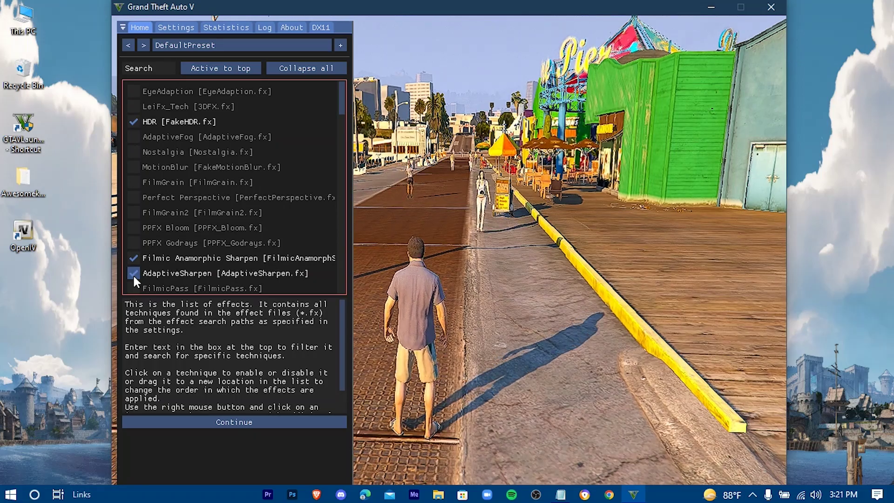
pyautogui.click(132, 258)
pyautogui.click(131, 272)
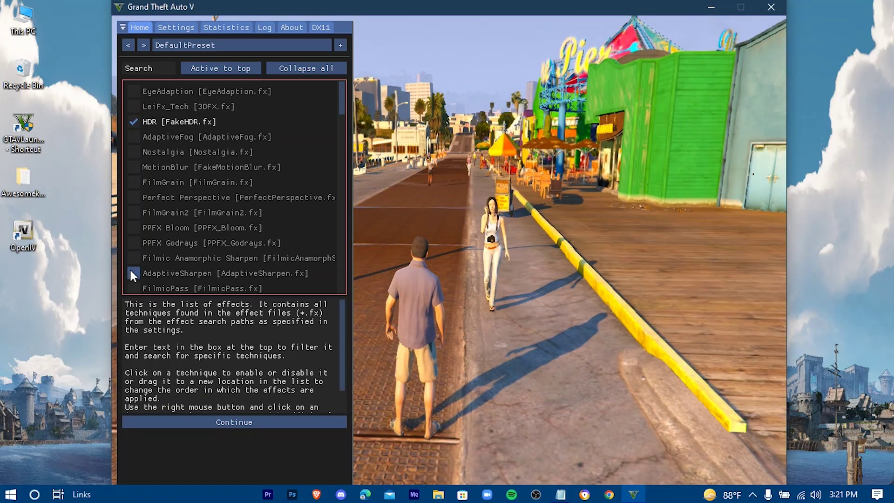
pyautogui.click(133, 274)
# Enable FXAA further down the list, continue to the settings page, and close the overlay
pyautogui.scroll(-1, 145, 261)
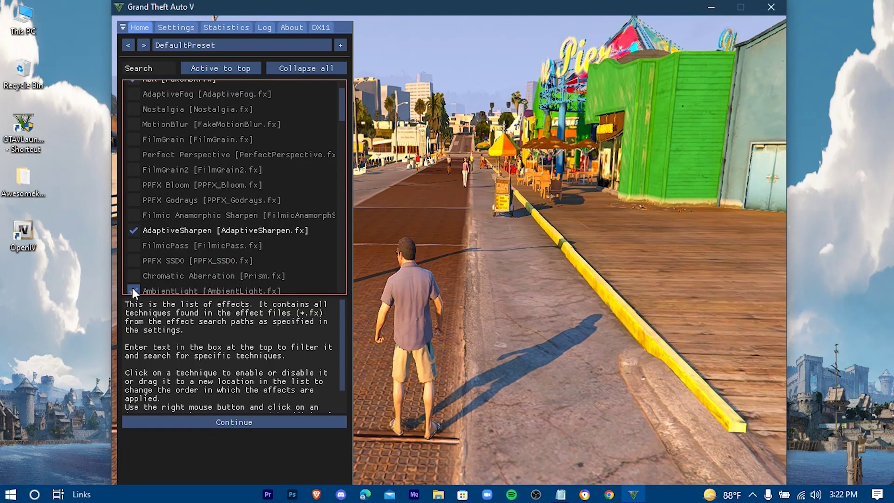
pyautogui.scroll(-2, 133, 293)
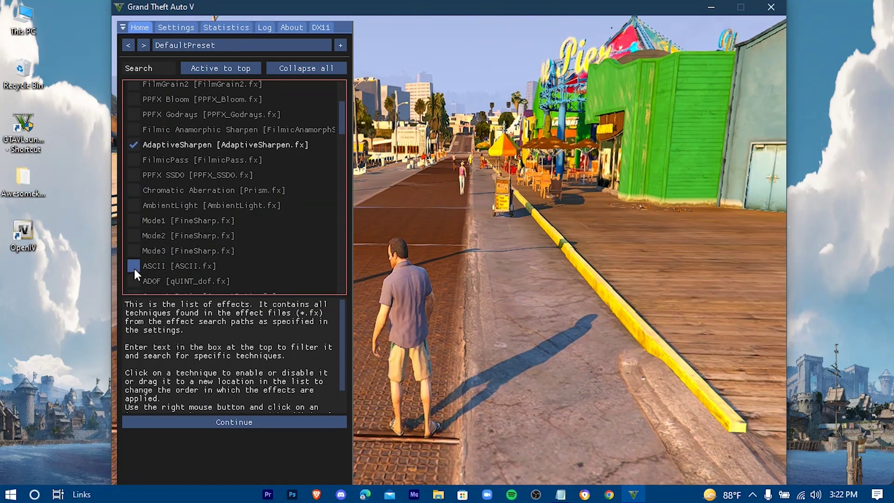
pyautogui.scroll(-2, 155, 244)
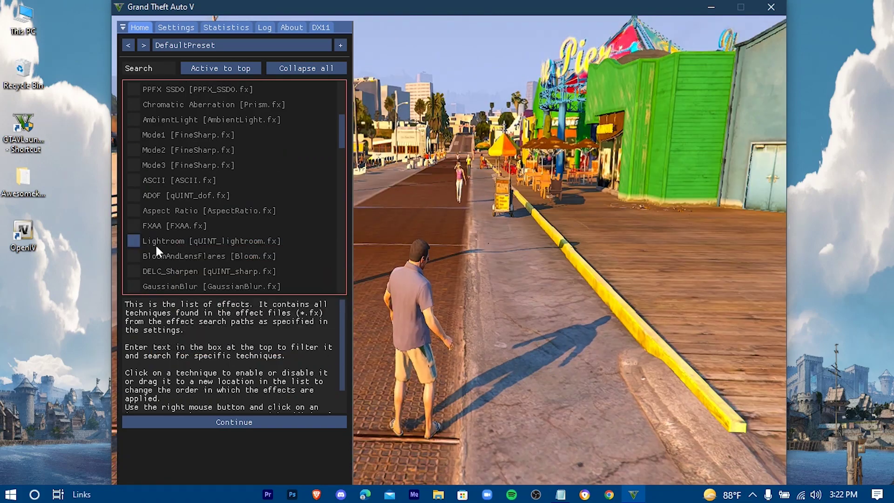
pyautogui.click(134, 225)
pyautogui.scroll(4, 288, 199)
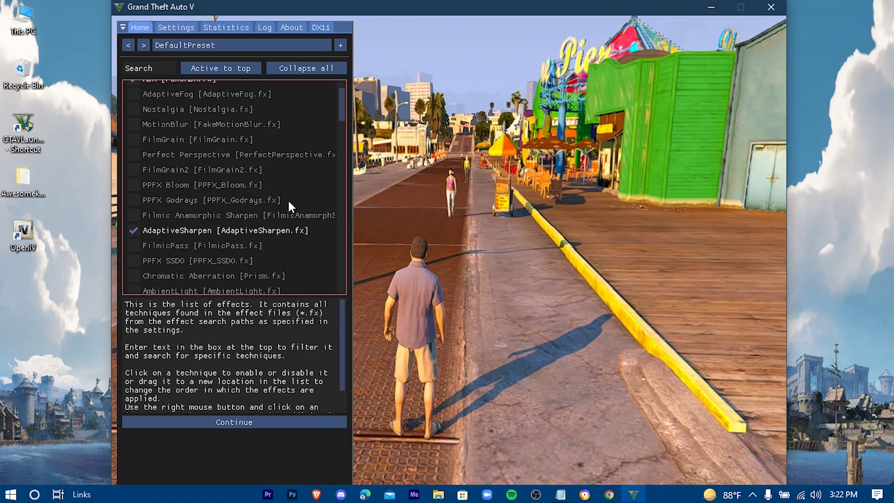
pyautogui.scroll(1, 288, 199)
pyautogui.click(250, 421)
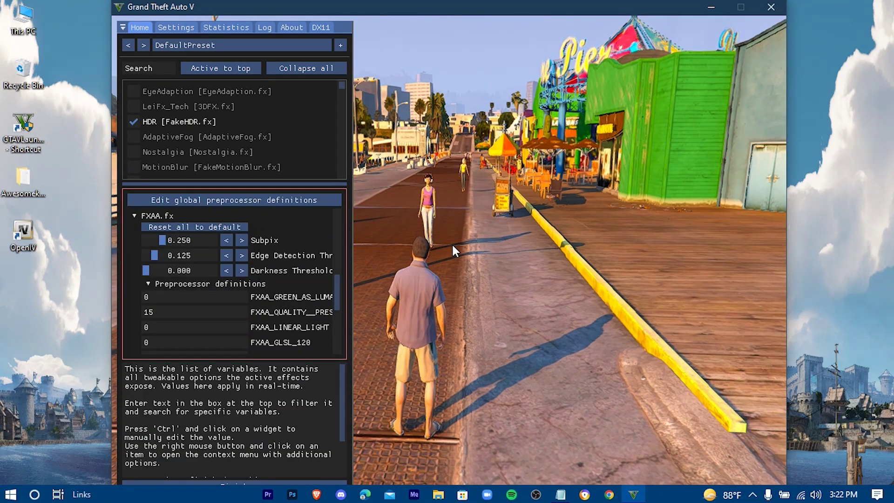
pyautogui.press('Home')
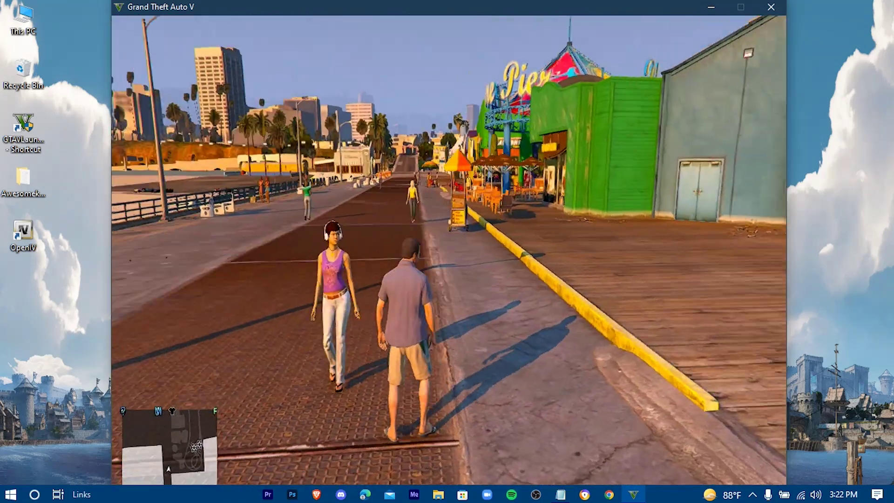
# Jog the character down the Del Perro pier past pedestrians toward the diner shops, viewing the beach
pyautogui.press('w')
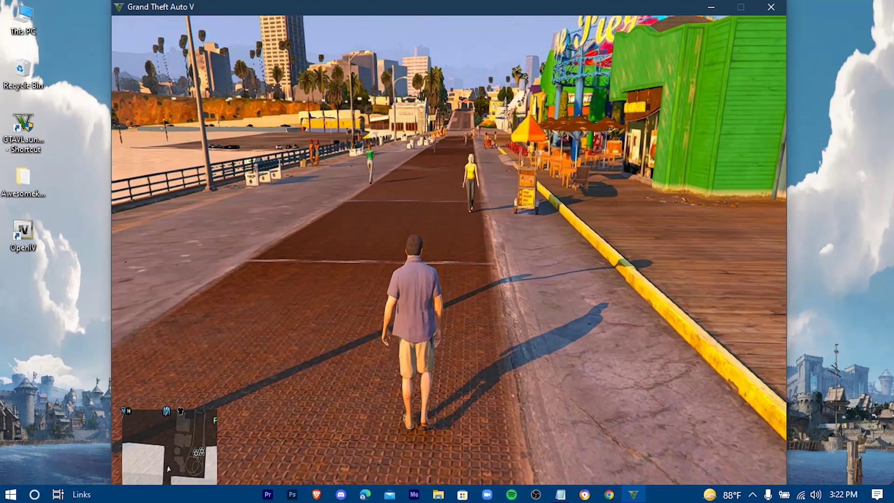
pyautogui.press('shift')
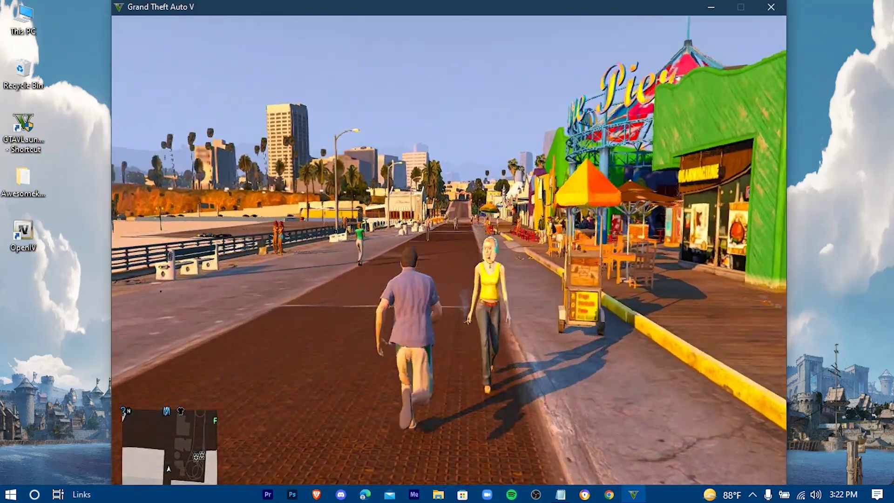
pyautogui.press('w')
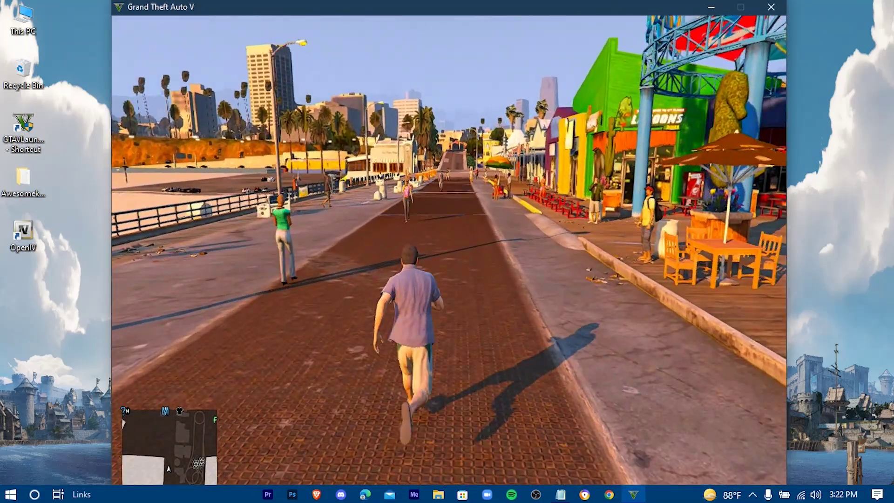
pyautogui.press('w')
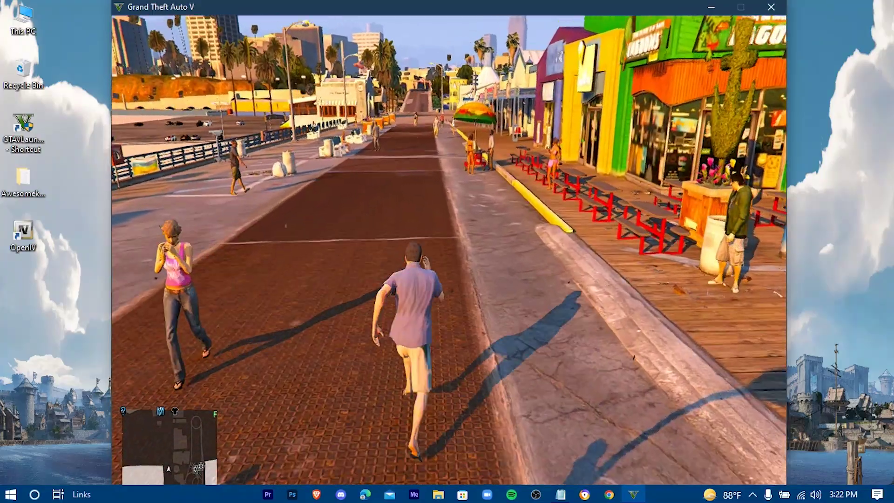
pyautogui.press('w')
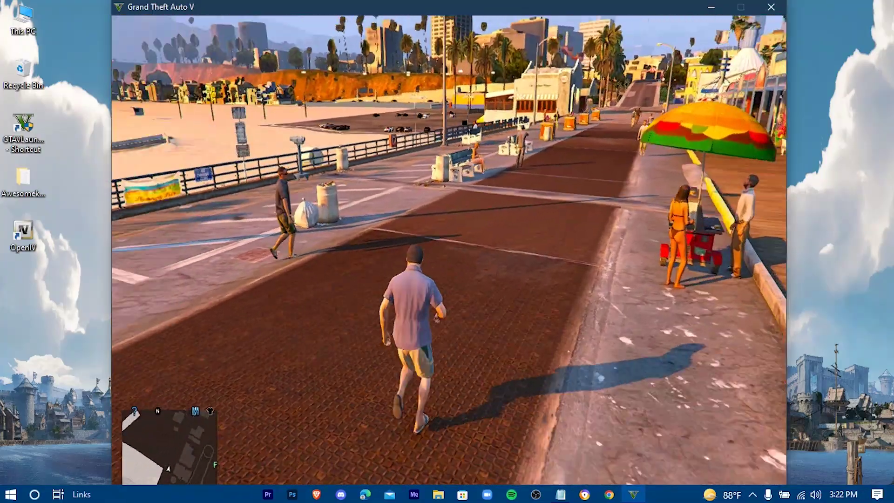
pyautogui.press('w')
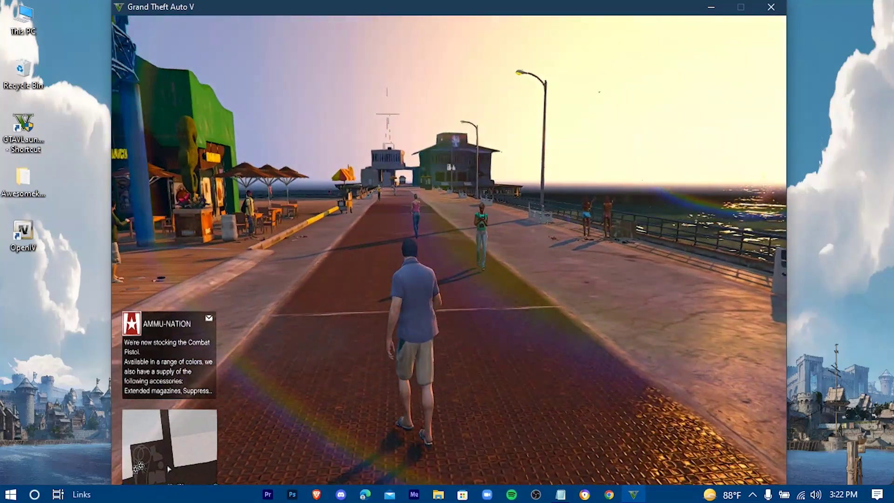
pyautogui.press('w')
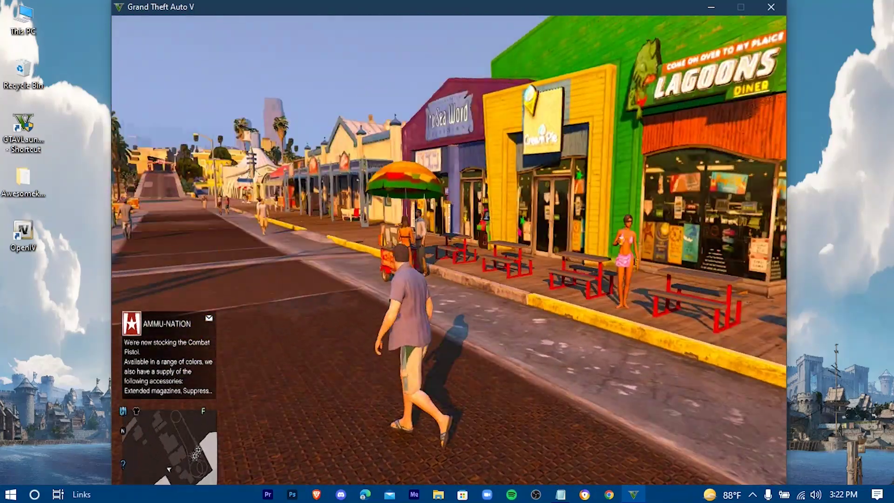
pyautogui.press('w')
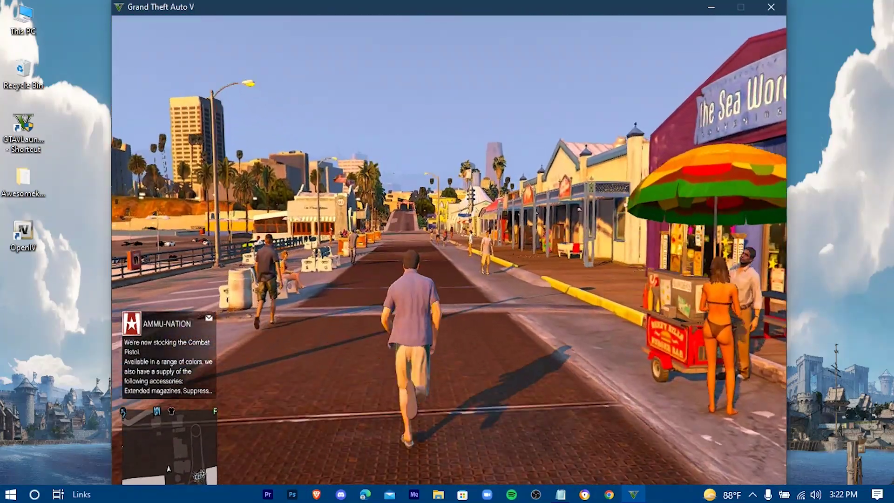
pyautogui.press('w')
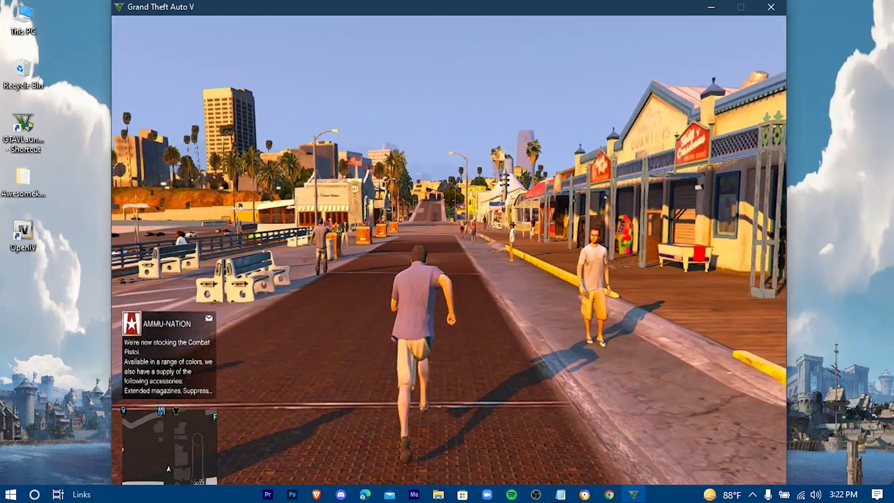